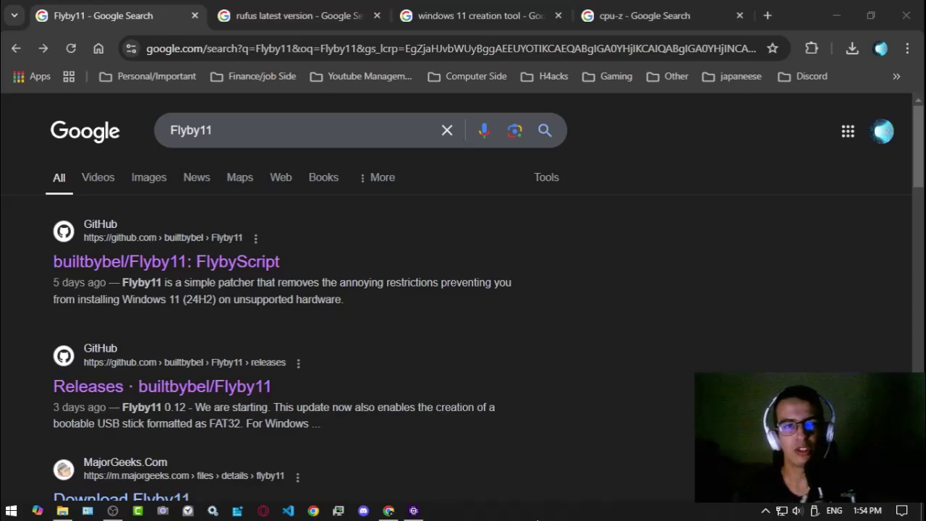
# - Highlight the Flyby11 query on the Google results page led by builtbybel/Flyby11
pyautogui.moveTo(174, 131); pyautogui.dragTo(227, 131)
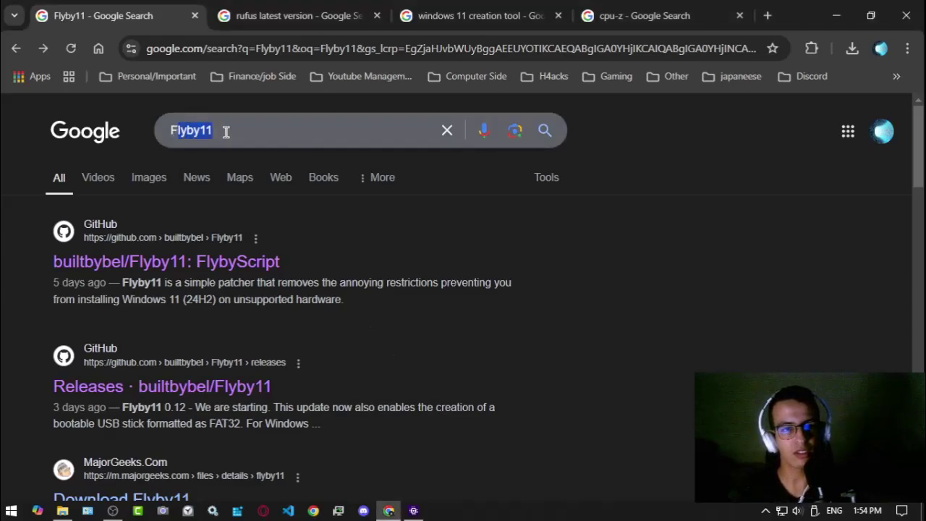
# - Open the builtbybel/Flyby11 GitHub repository from the search results
pyautogui.click(235, 132)
pyautogui.click(28, 203)
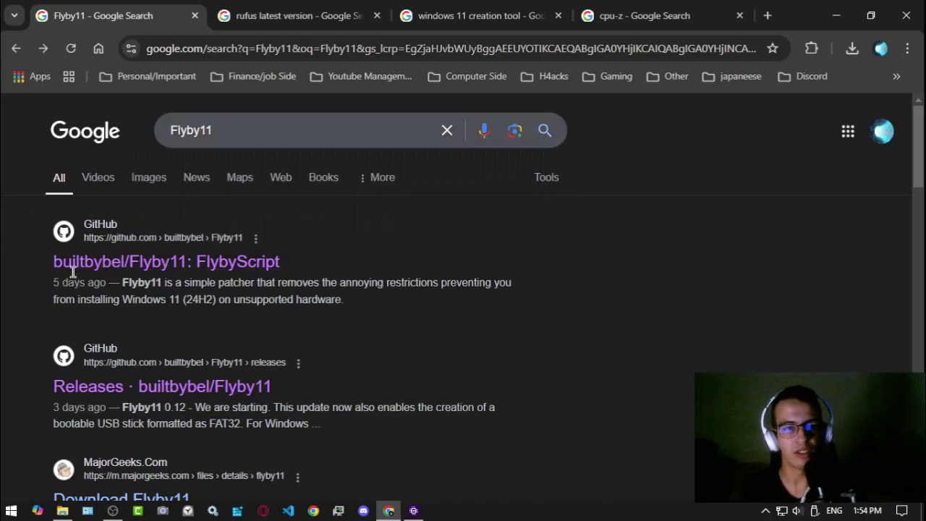
pyautogui.click(145, 269)
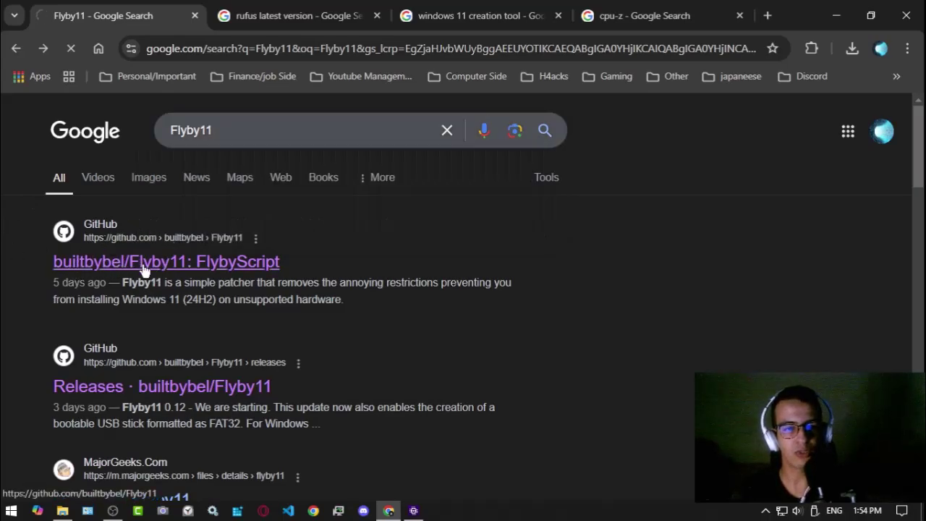
pyautogui.scroll(-7, 326, 341)
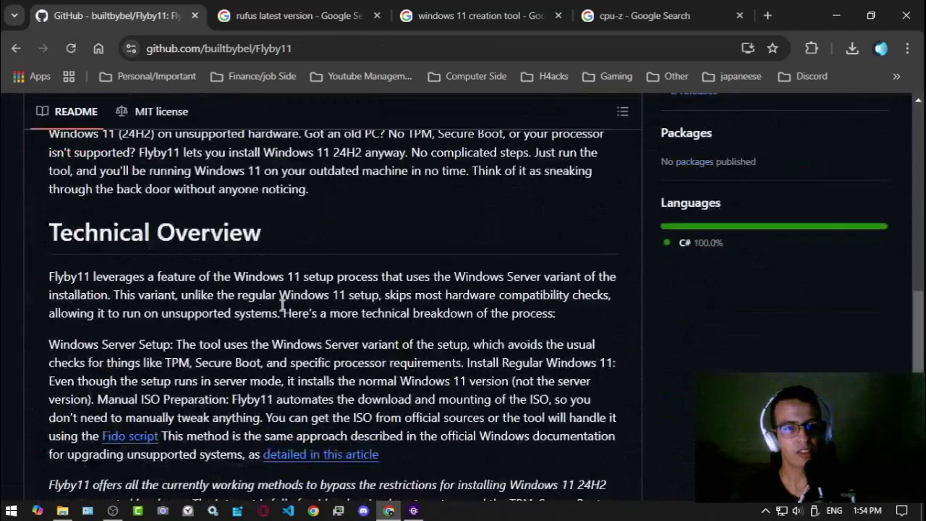
pyautogui.scroll(5, 480, 375)
pyautogui.scroll(-3, 480, 374)
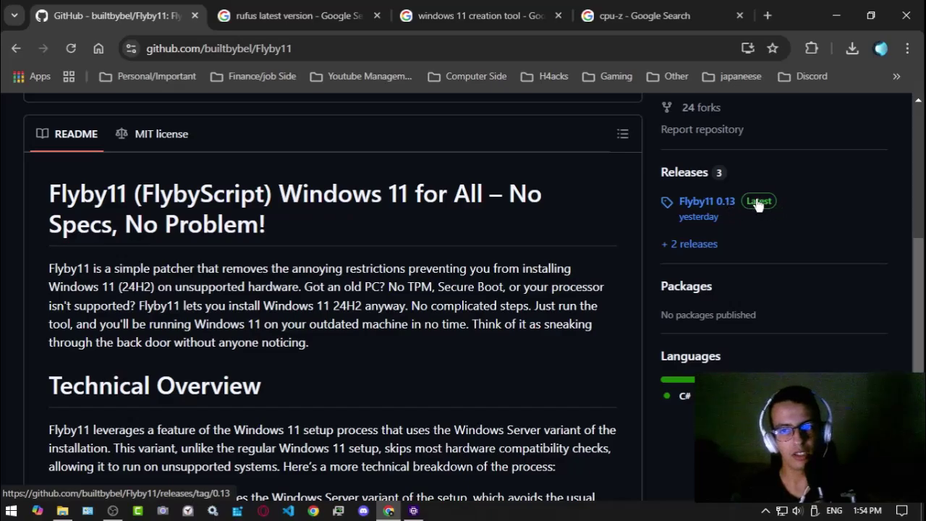
# - Open the Flyby11 0.13 release and scroll to its Assets showing flybyscript.zip
pyautogui.click(712, 210)
pyautogui.scroll(-10, 255, 289)
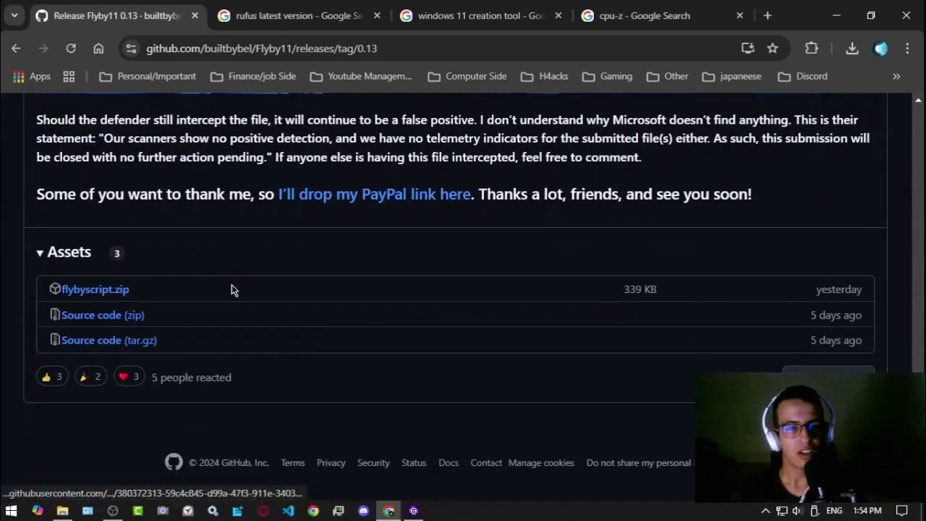
pyautogui.scroll(10, 106, 275)
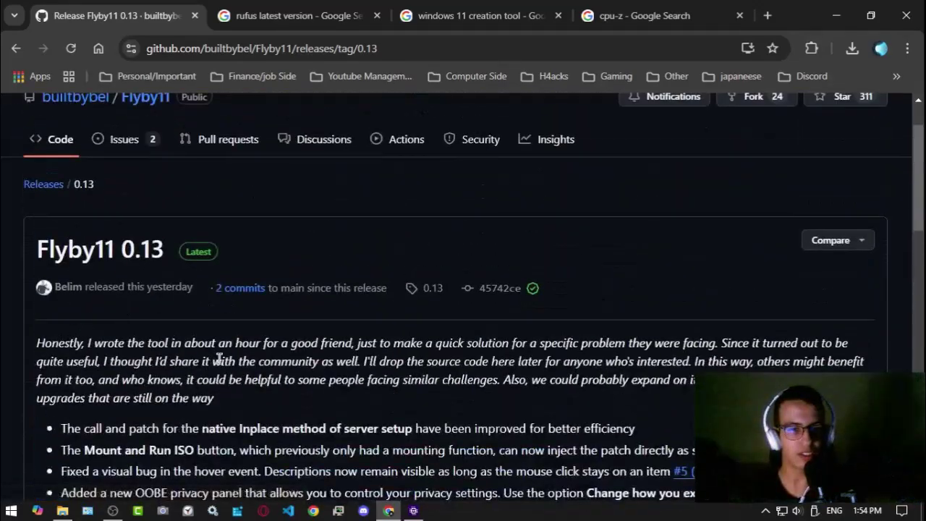
pyautogui.scroll(-2, 208, 289)
pyautogui.scroll(-8, 203, 289)
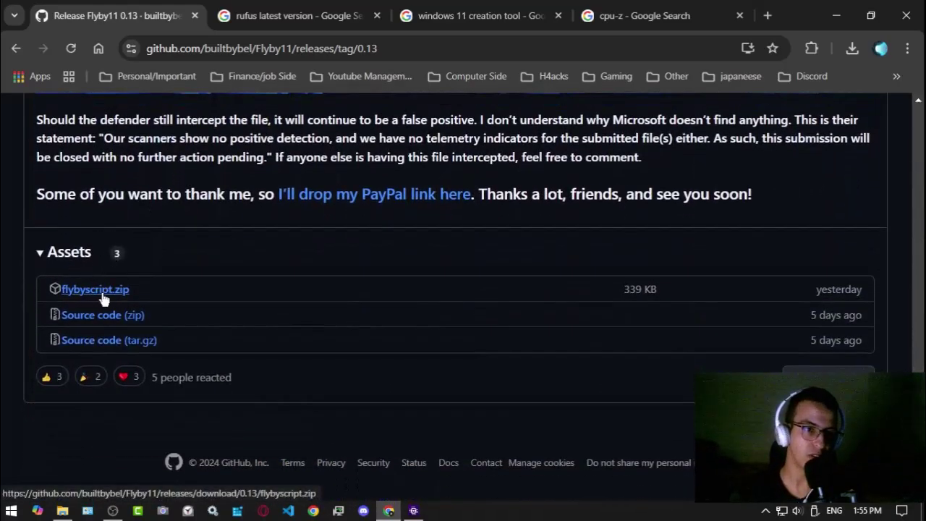
# - Cancel a duplicate flybyscript.zip download and confirm it is already in recent downloads
pyautogui.click(108, 297)
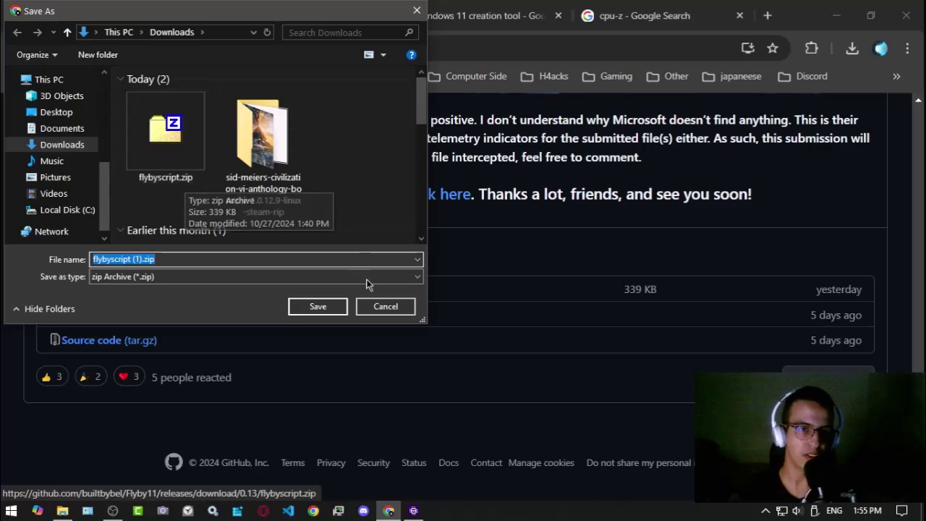
pyautogui.click(385, 307)
pyautogui.click(852, 48)
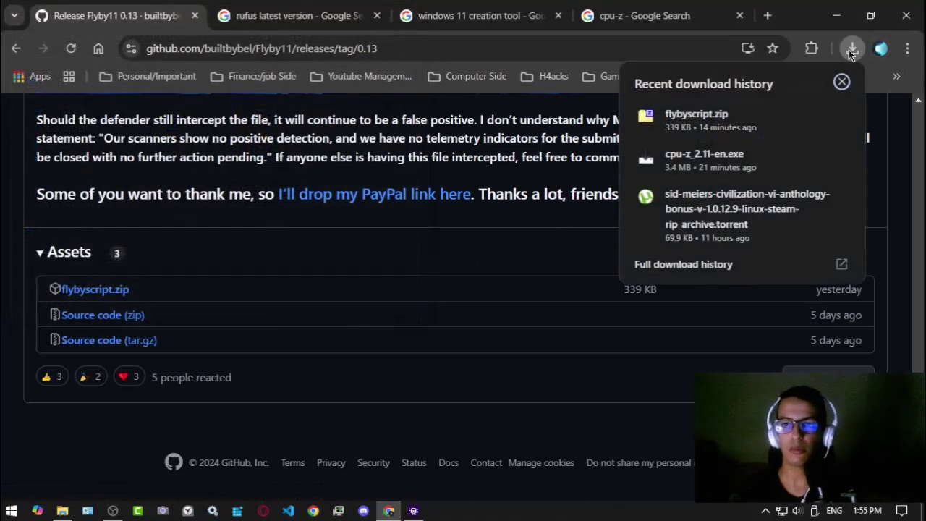
# - Glance at the rufus results, then recheck the Flyby11 release and recent downloads
pyautogui.click(269, 15)
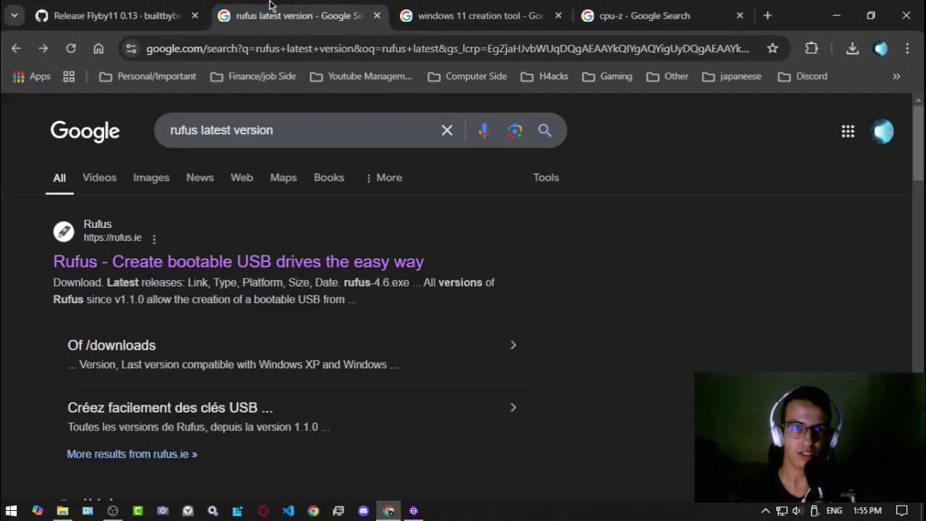
pyautogui.click(116, 15)
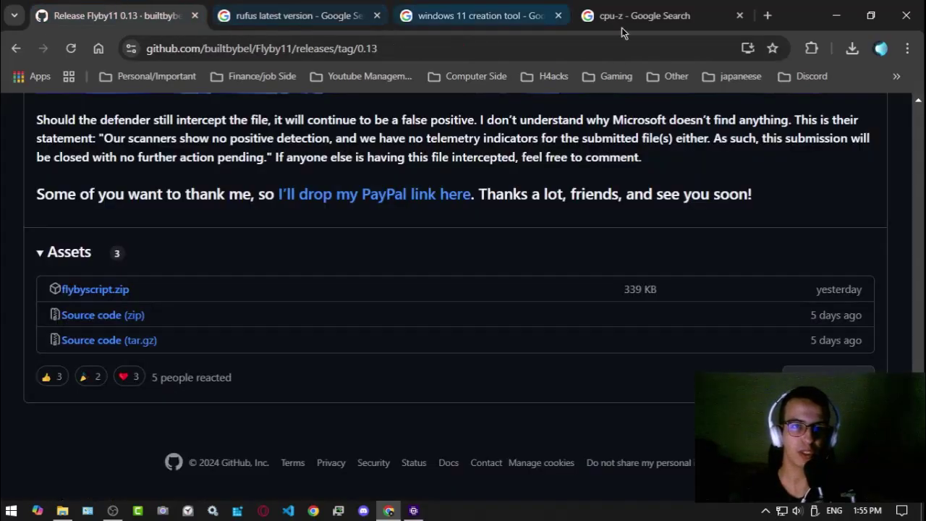
pyautogui.click(846, 49)
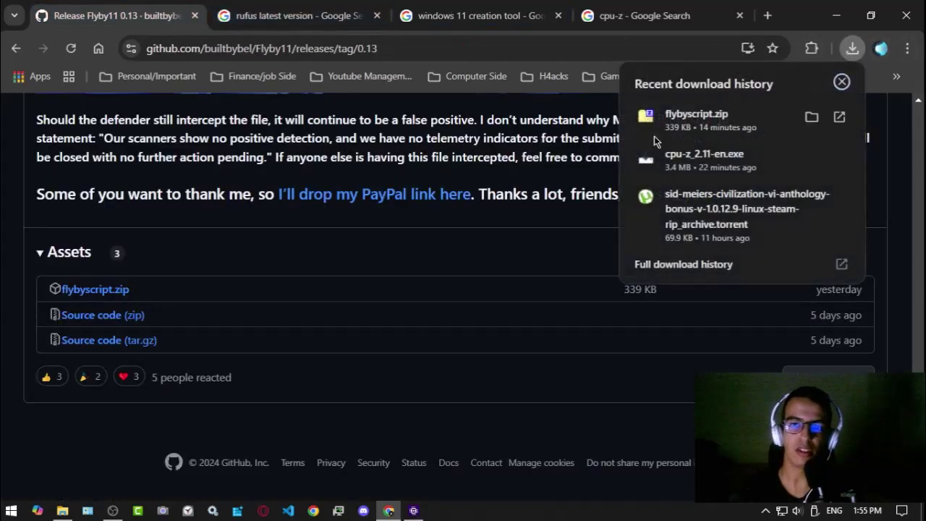
# - Return to the 'rufus latest version' results and highlight the query
pyautogui.click(294, 8)
pyautogui.moveTo(317, 141); pyautogui.dragTo(80, 141)
pyautogui.click(383, 116)
pyautogui.moveTo(281, 130); pyautogui.dragTo(196, 145)
pyautogui.click(303, 144)
pyautogui.moveTo(312, 145); pyautogui.dragTo(172, 136)
# - Open the official rufus.ie website from the search results
pyautogui.click(297, 132)
pyautogui.click(322, 131)
pyautogui.click(48, 239)
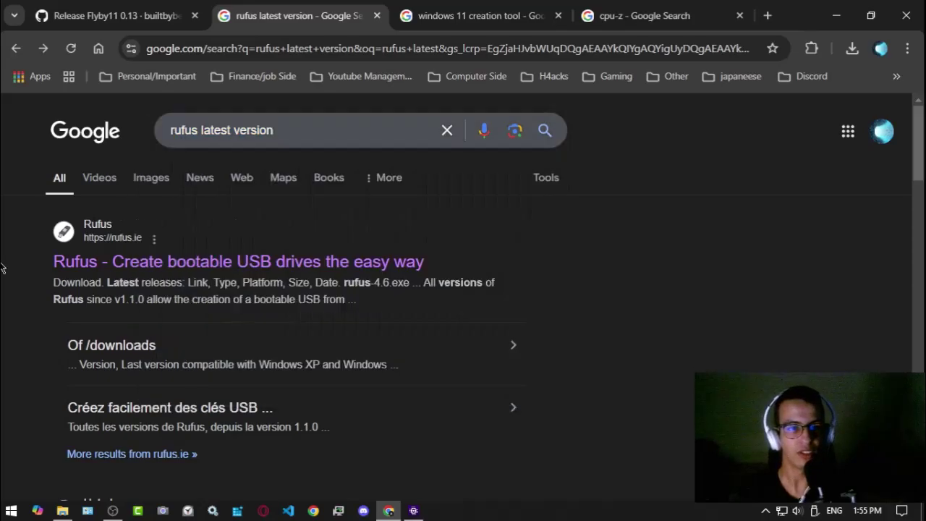
pyautogui.click(86, 263)
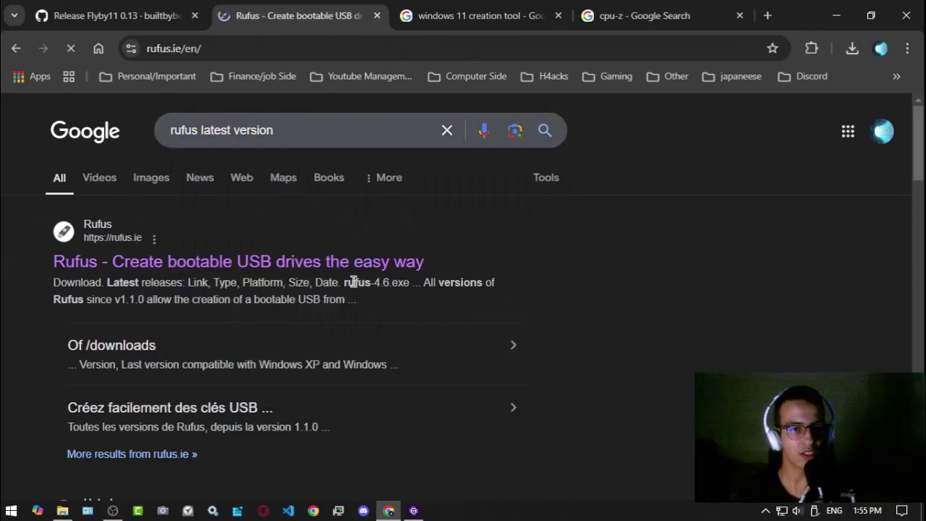
# - Review the Download table with rufus-4.6.exe and the Rufus screenshot carousel
pyautogui.scroll(-10, 357, 285)
pyautogui.scroll(-6, 356, 288)
pyautogui.scroll(4, 356, 285)
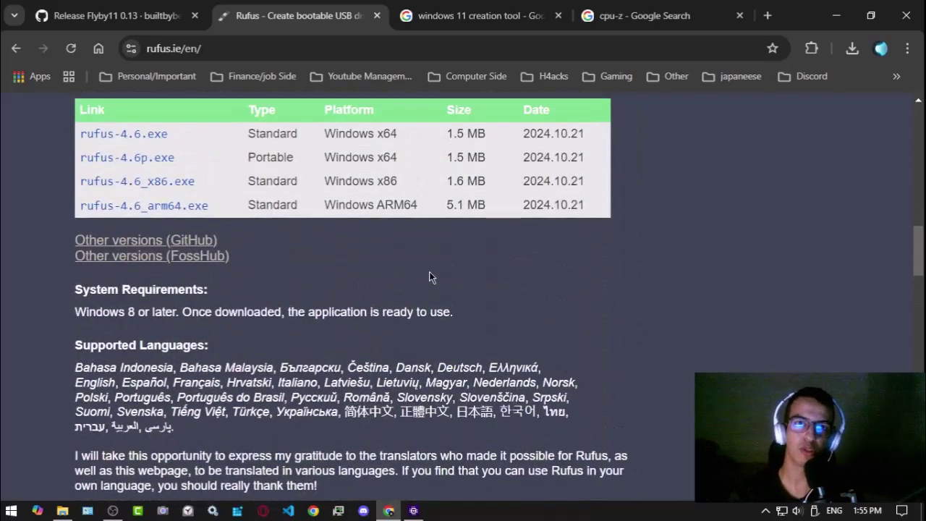
pyautogui.scroll(2, 626, 280)
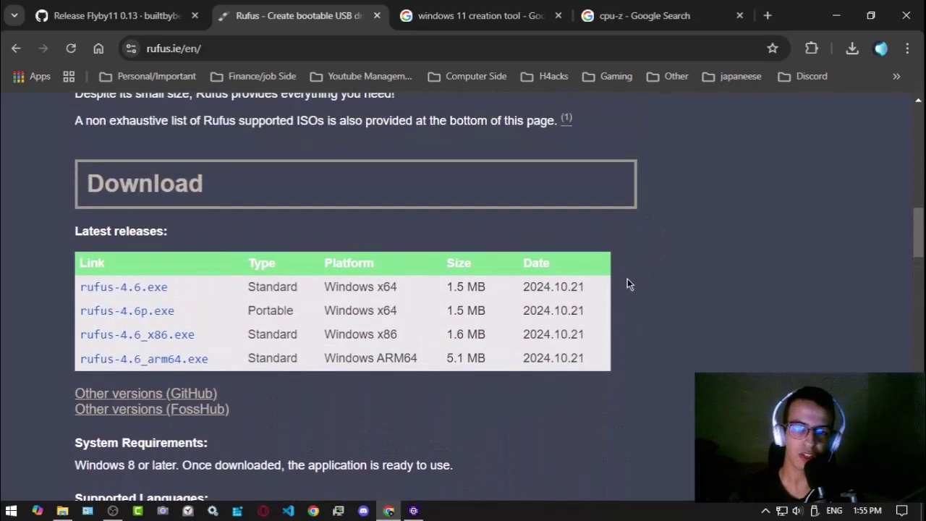
pyautogui.scroll(10, 374, 294)
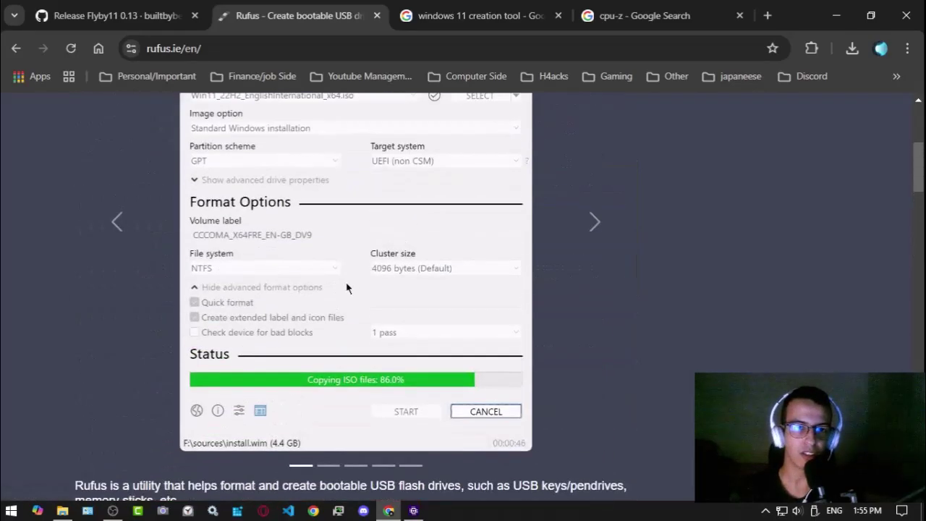
pyautogui.scroll(-6, 374, 295)
pyautogui.scroll(3, 377, 268)
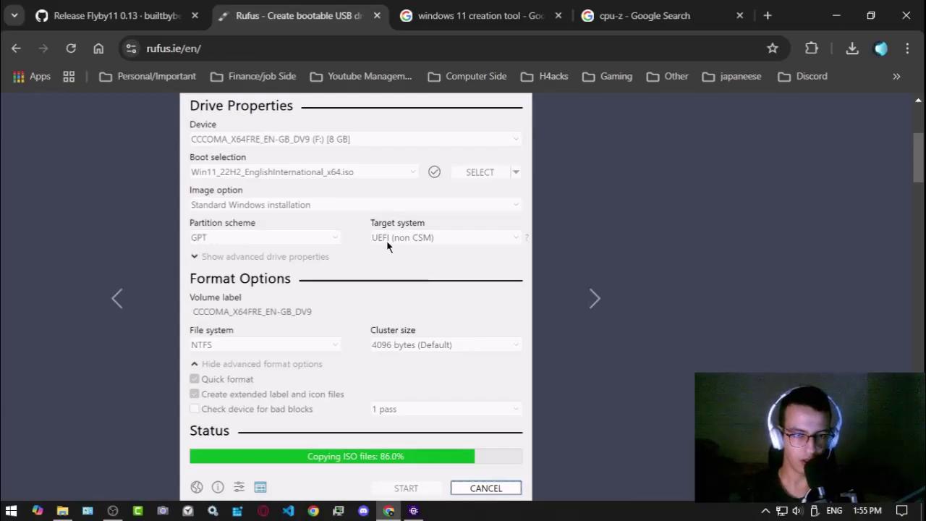
# - Go to the 'windows 11 creation tool' search results and highlight the query
pyautogui.click(472, 16)
pyautogui.moveTo(333, 135); pyautogui.dragTo(141, 145)
pyautogui.click(319, 139)
pyautogui.click(192, 134)
pyautogui.click(4, 217)
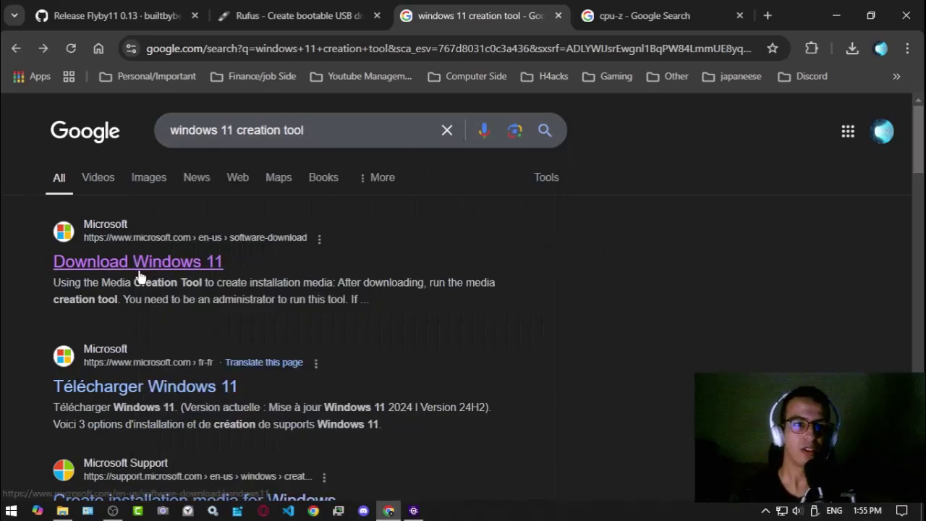
# - Open Microsoft's Download Windows 11 page and review its Installation Assistant and Media options
pyautogui.click(109, 266)
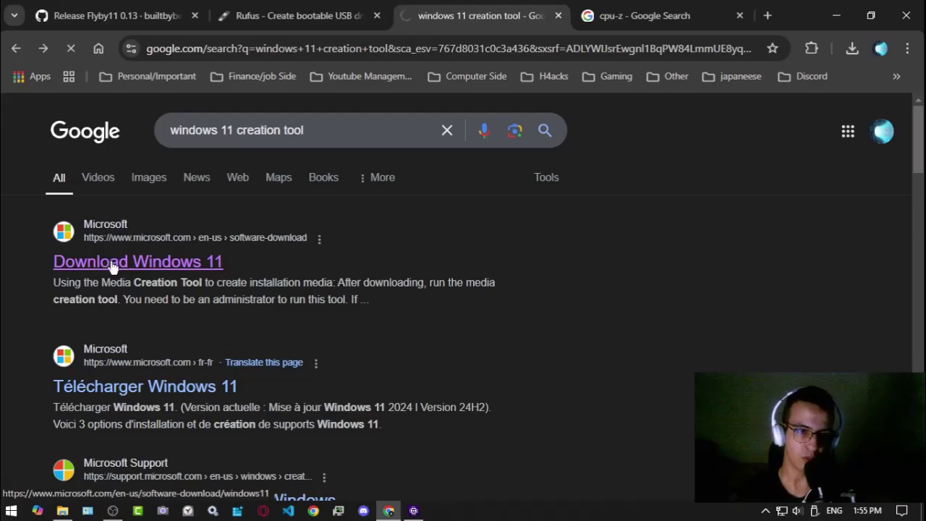
pyautogui.scroll(-5, 114, 161)
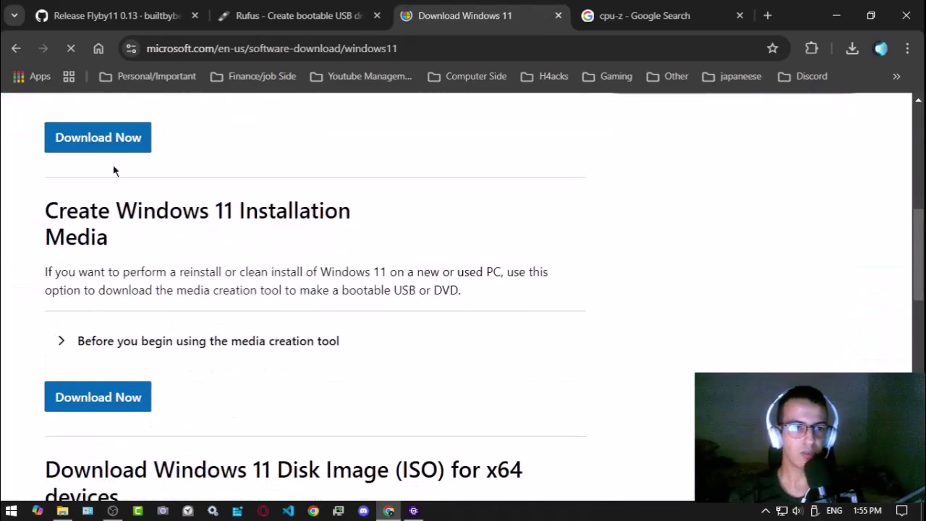
pyautogui.scroll(2, 217, 217)
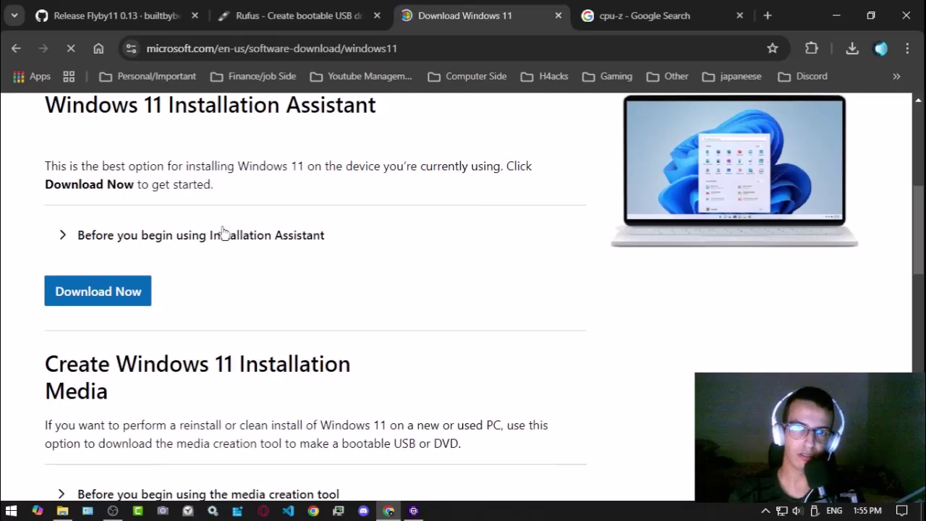
pyautogui.click(273, 15)
pyautogui.click(452, 14)
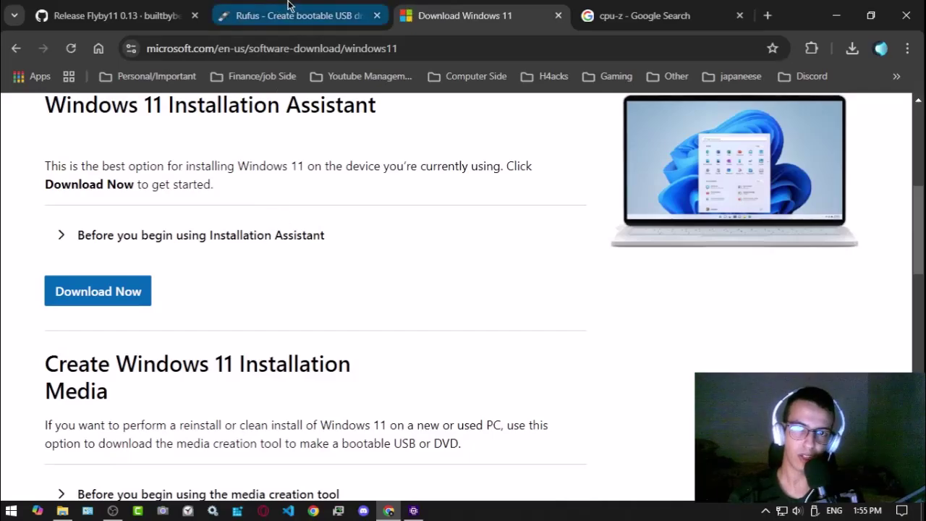
pyautogui.click(315, 10)
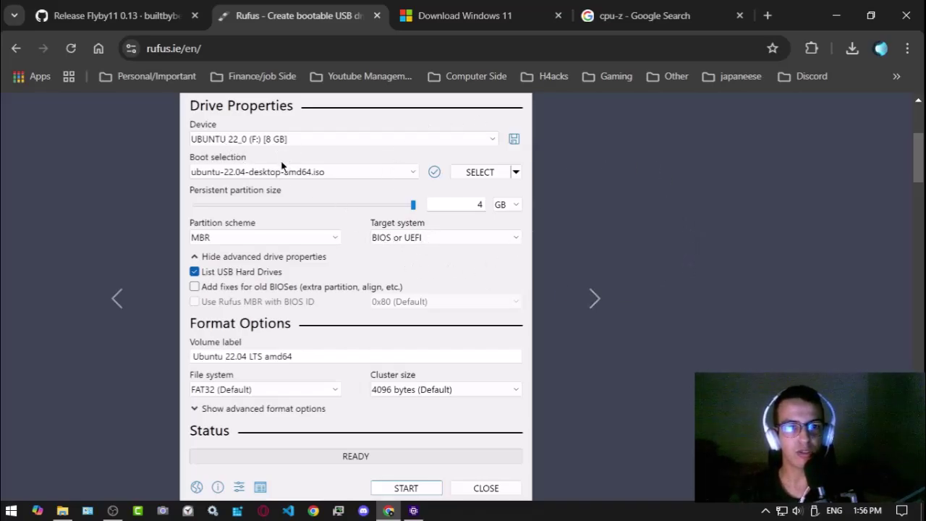
pyautogui.scroll(2, 282, 165)
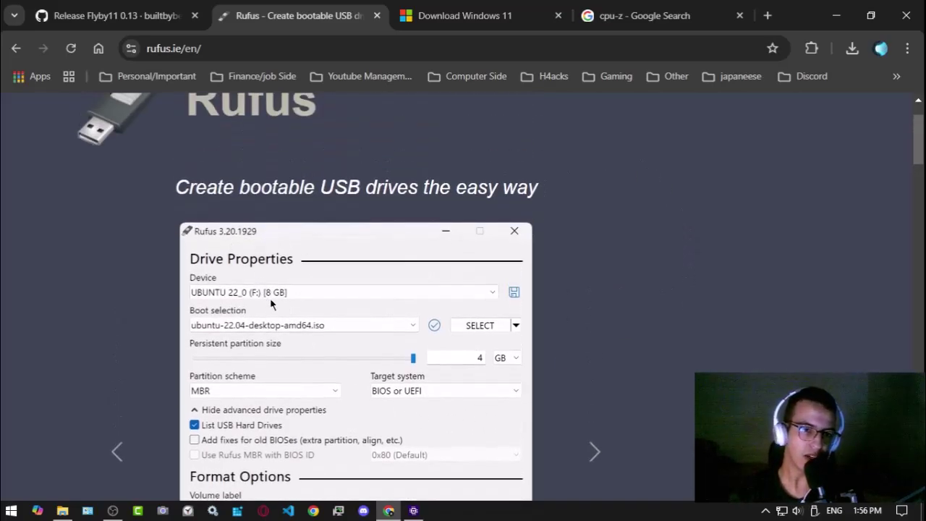
pyautogui.click(463, 15)
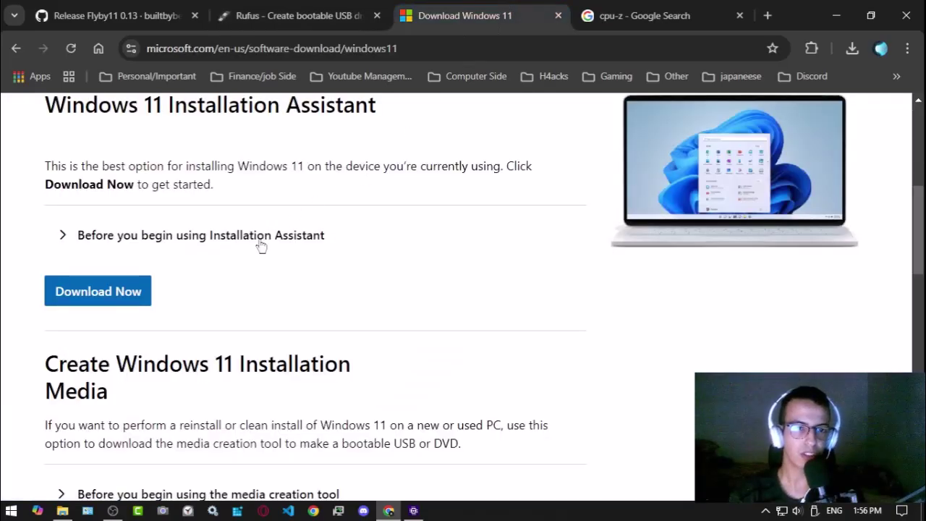
pyautogui.scroll(2, 261, 289)
pyautogui.scroll(-2, 267, 353)
pyautogui.scroll(-10, 268, 353)
pyautogui.scroll(4, 282, 320)
pyautogui.click(297, 16)
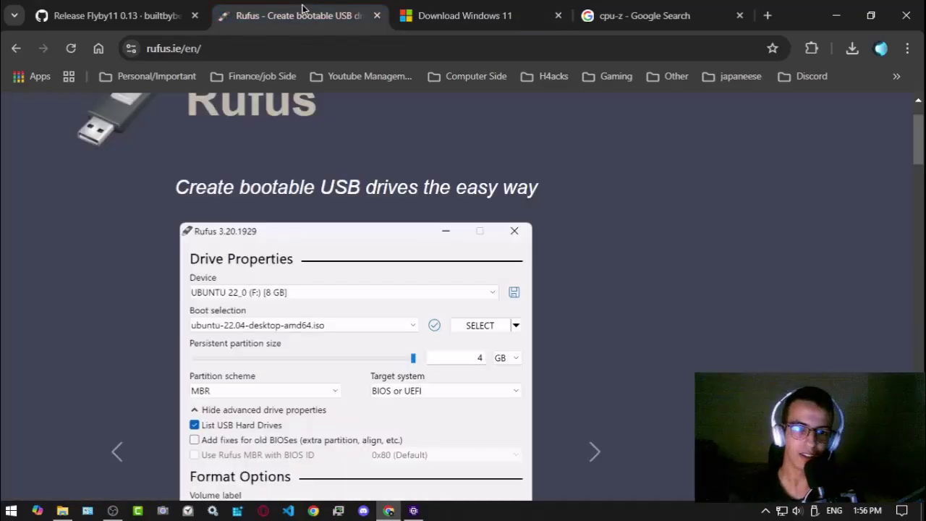
pyautogui.scroll(-5, 347, 221)
pyautogui.scroll(-4, 348, 220)
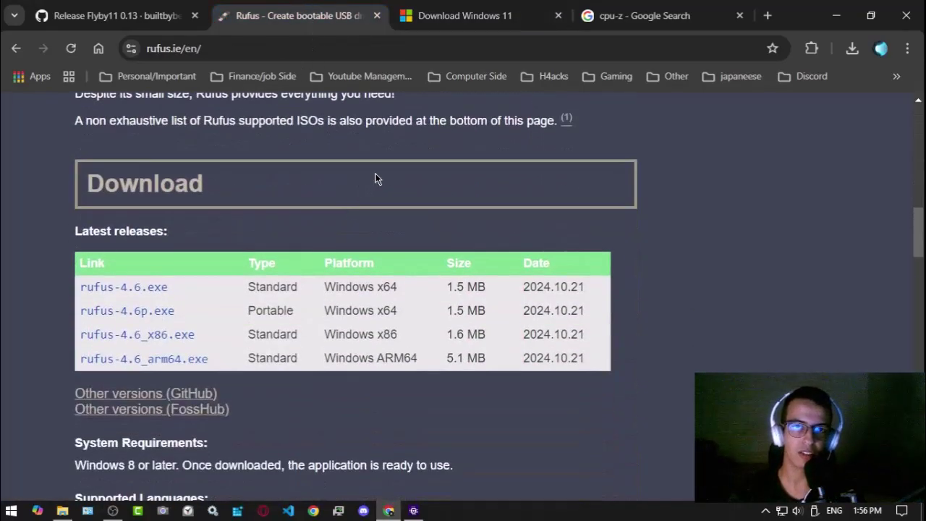
pyautogui.scroll(10, 375, 180)
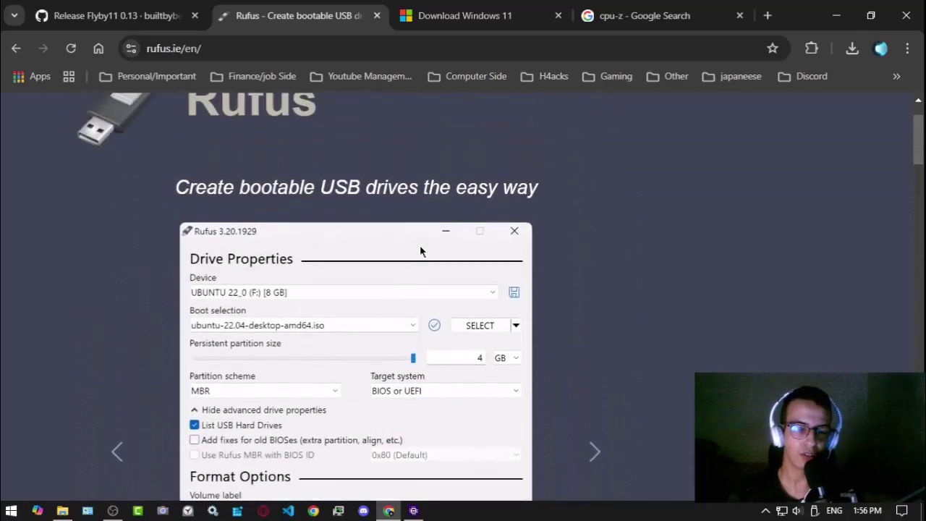
pyautogui.scroll(-2, 420, 251)
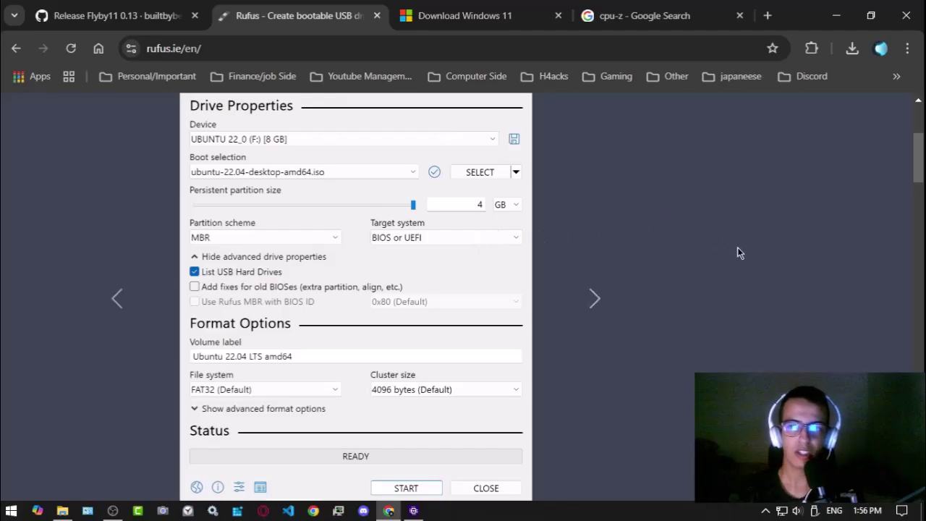
pyautogui.scroll(-4, 737, 252)
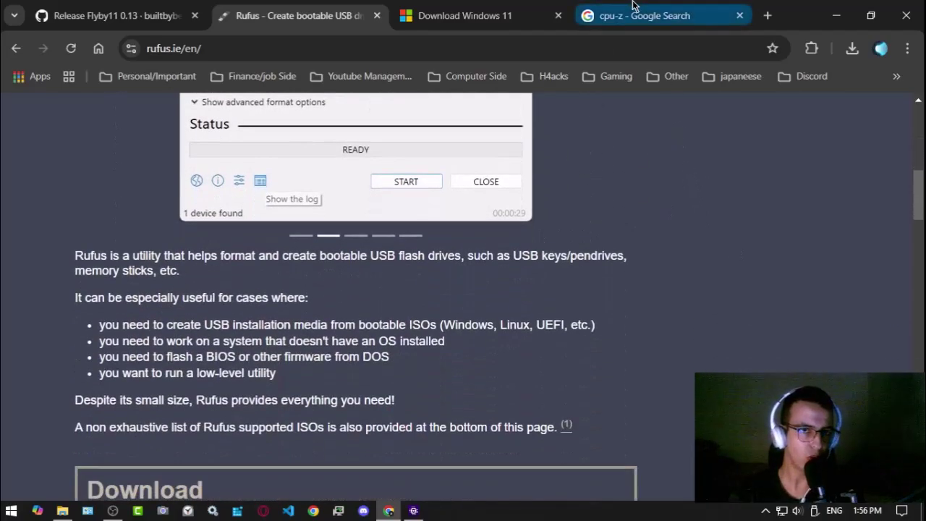
# - Return to the cpu-z Google search results and select the search text
pyautogui.click(632, 13)
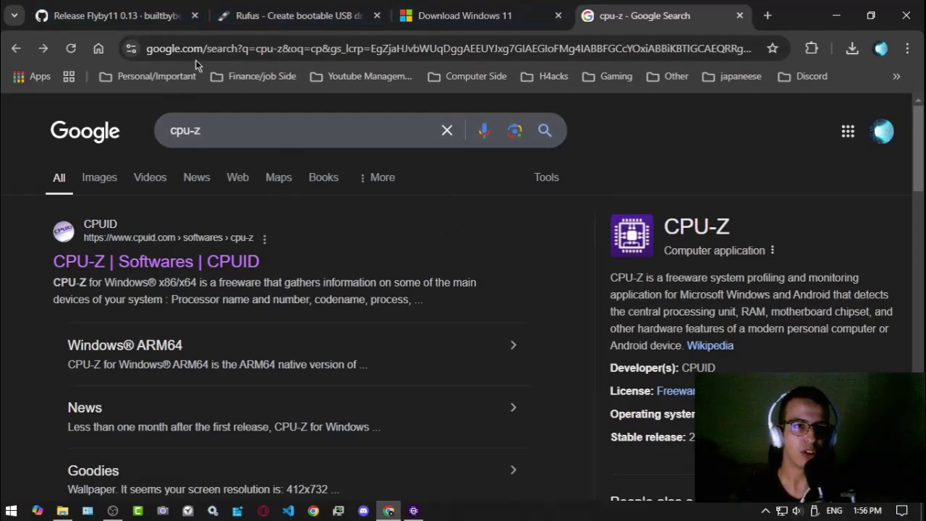
pyautogui.click(166, 15)
pyautogui.scroll(3, 166, 286)
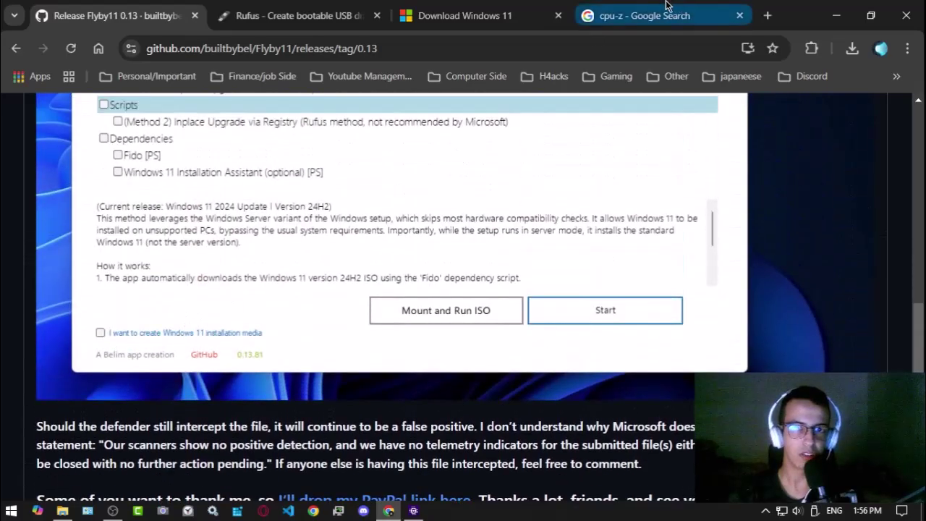
pyautogui.hotkey('ctrl', 'shift', 'Tab')
pyautogui.moveTo(198, 131); pyautogui.dragTo(165, 132)
pyautogui.click(237, 124)
pyautogui.moveTo(240, 125); pyautogui.dragTo(139, 131)
pyautogui.click(3, 248)
# - Open the official CPU-Z page on cpuid.com and scroll to Classic Versions
pyautogui.click(94, 262)
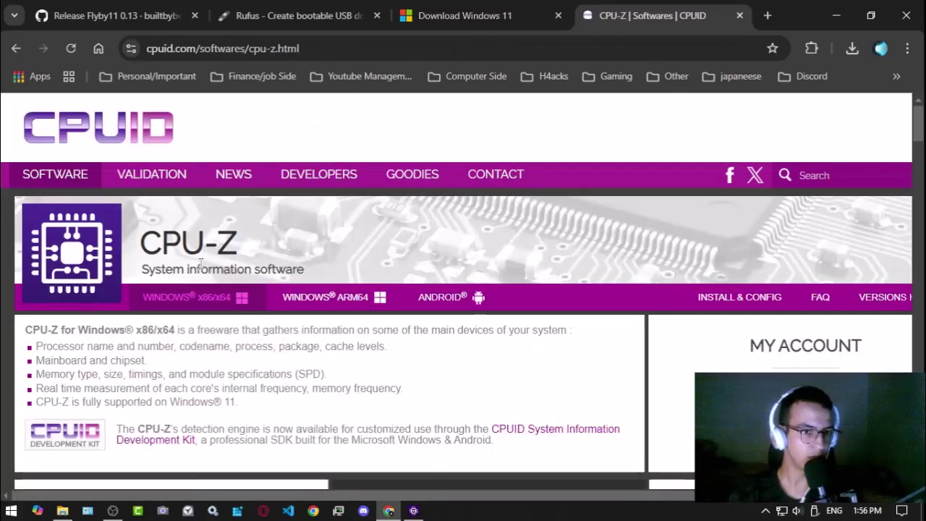
pyautogui.scroll(-3, 296, 313)
pyautogui.scroll(2, 296, 313)
pyautogui.scroll(1, 296, 313)
pyautogui.scroll(-5, 128, 355)
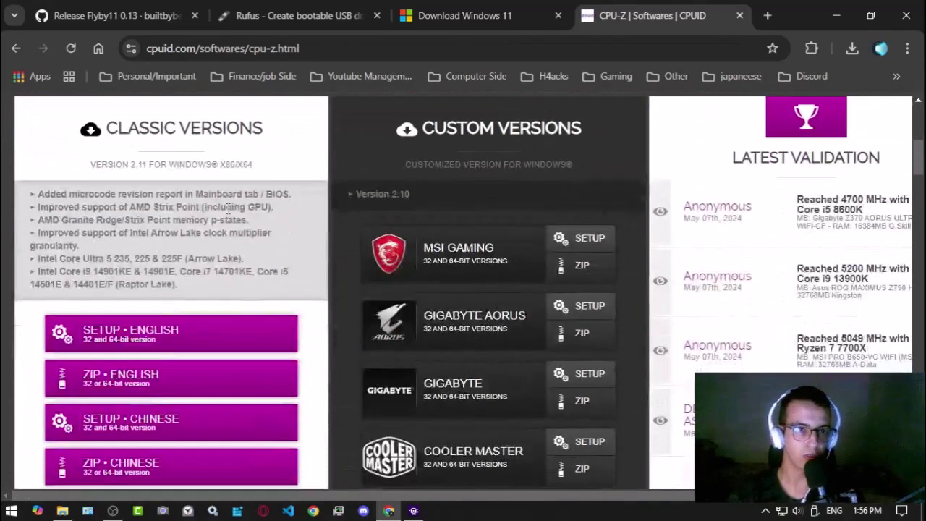
# - Download the English CPU-Z setup and confirm cpu-z_2.11-en.exe is in download history
pyautogui.click(131, 342)
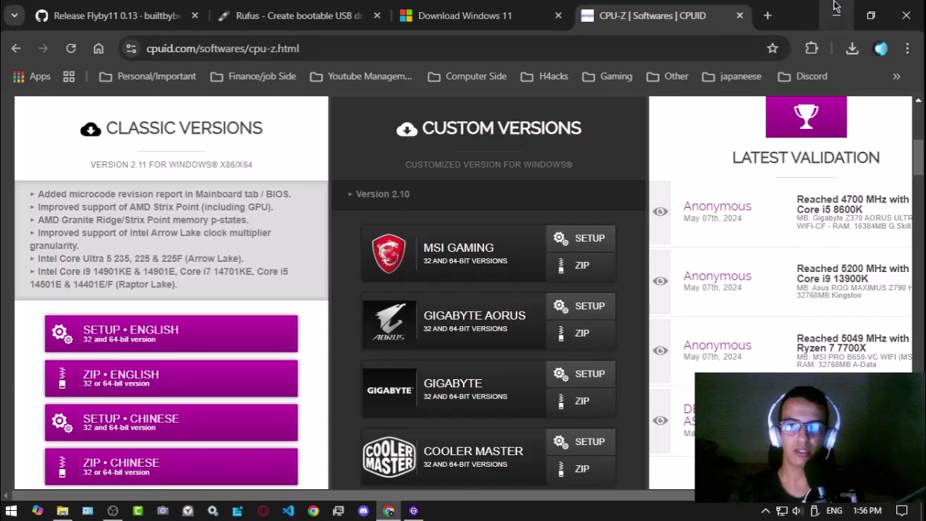
pyautogui.click(812, 48)
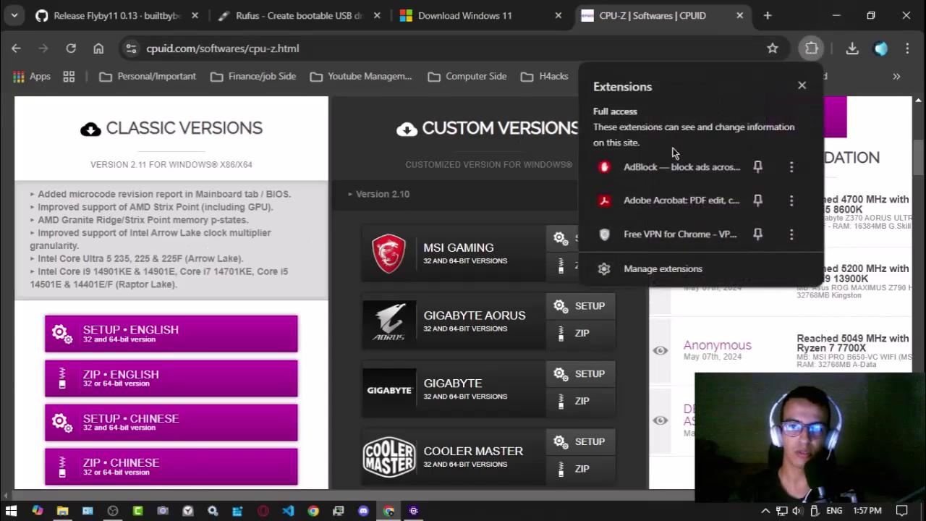
pyautogui.click(854, 48)
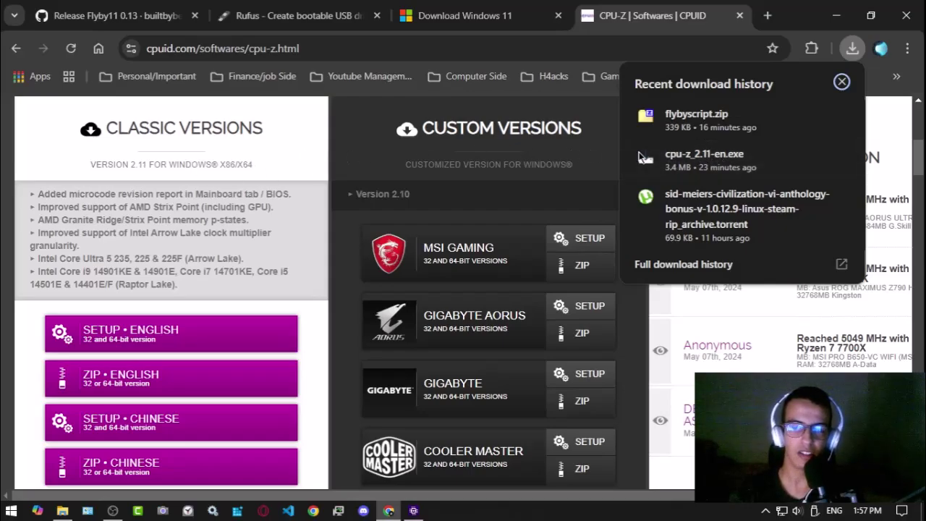
pyautogui.click(162, 210)
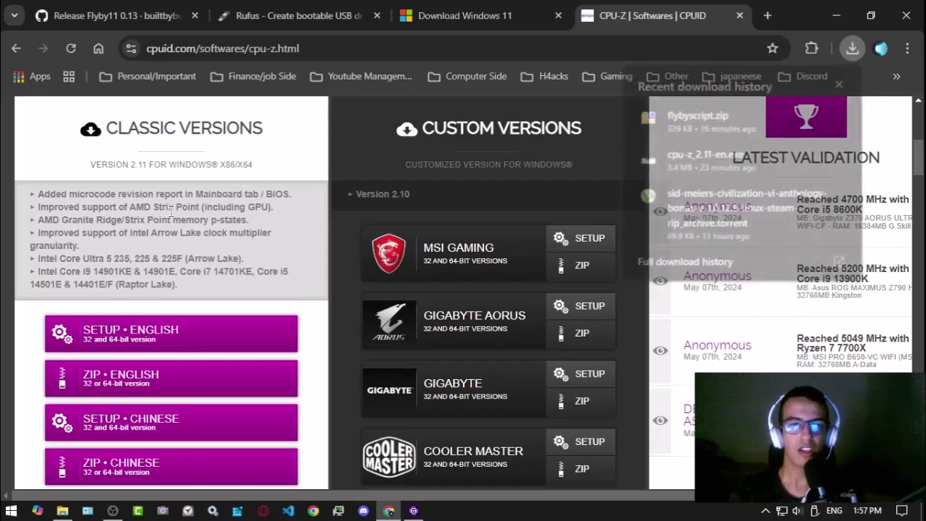
# - Minimize Chrome and the Downloads folder, and move the CPU-Z window into view
pyautogui.click(836, 14)
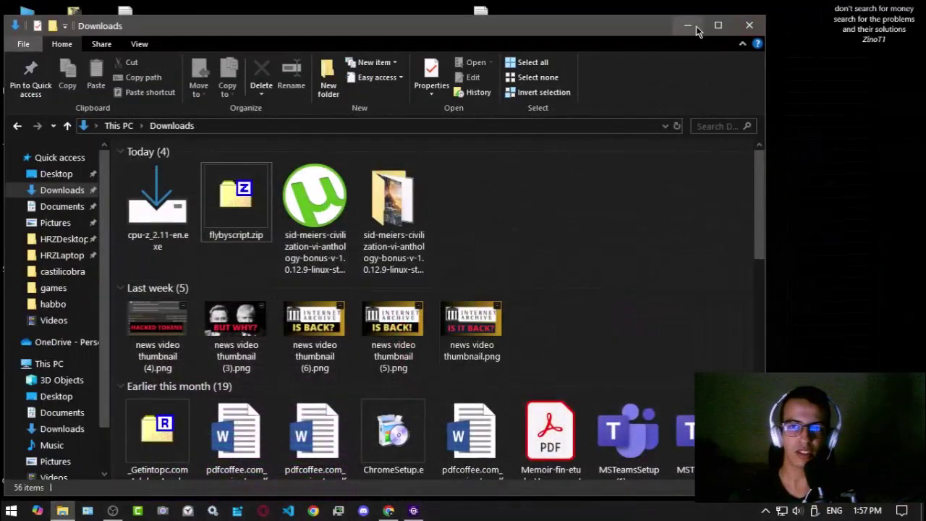
pyautogui.click(687, 26)
pyautogui.moveTo(441, 103); pyautogui.dragTo(493, 103)
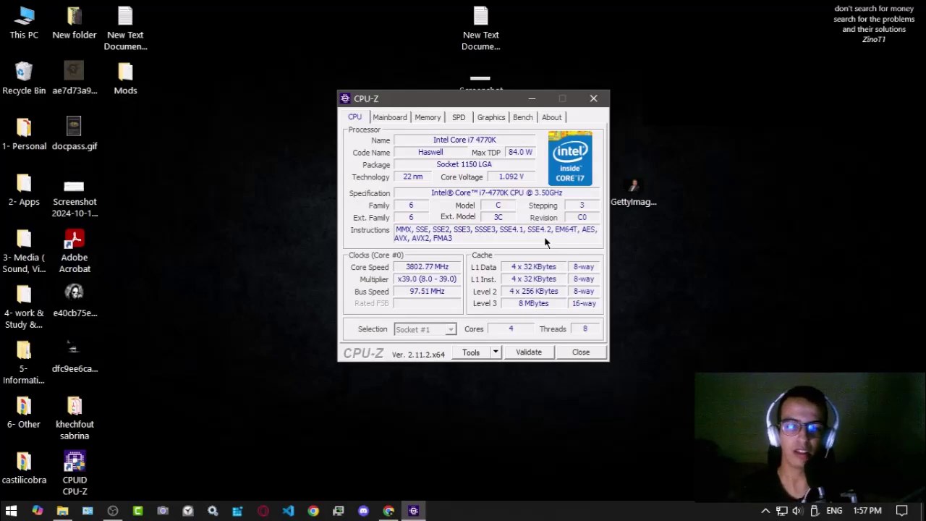
# - Compare the Flyby11 release page with CPU-Z's Core i7 4770K SSE4.2 instructions field
pyautogui.click(388, 511)
pyautogui.click(83, 13)
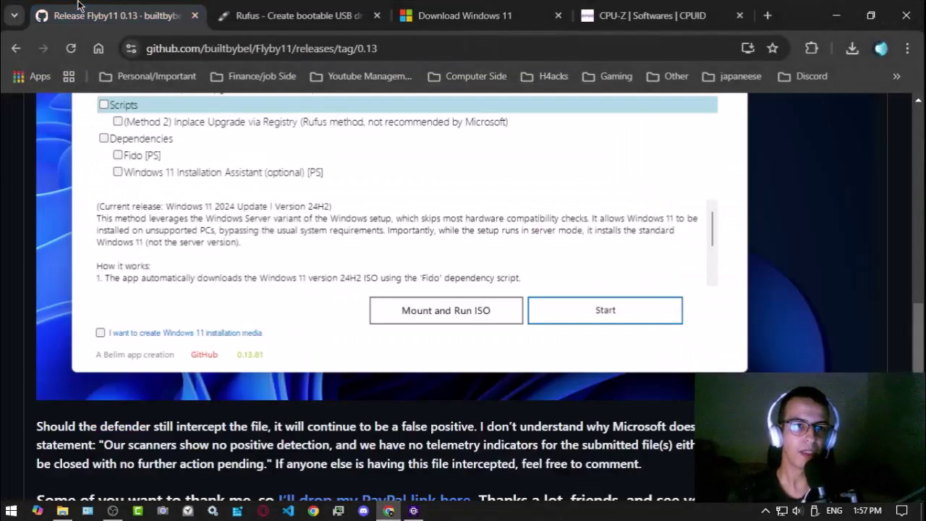
pyautogui.click(836, 16)
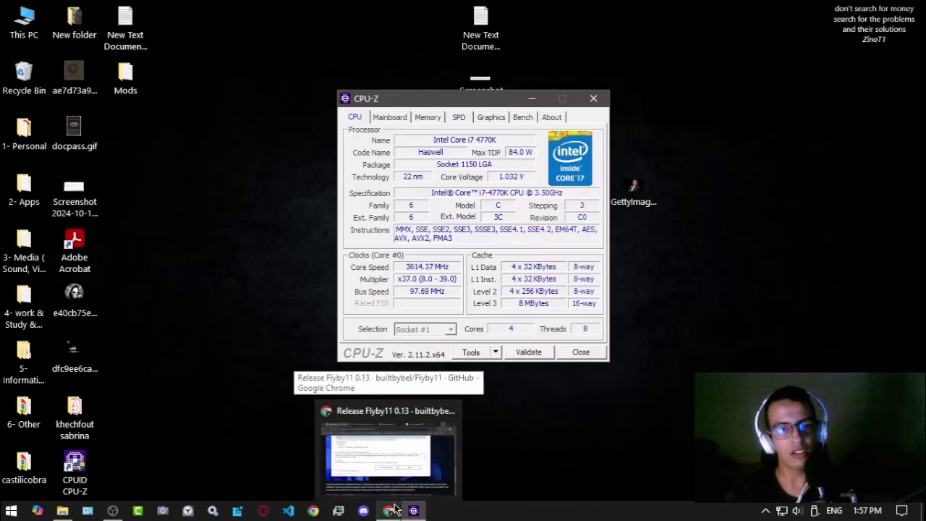
pyautogui.click(388, 453)
pyautogui.scroll(5, 407, 360)
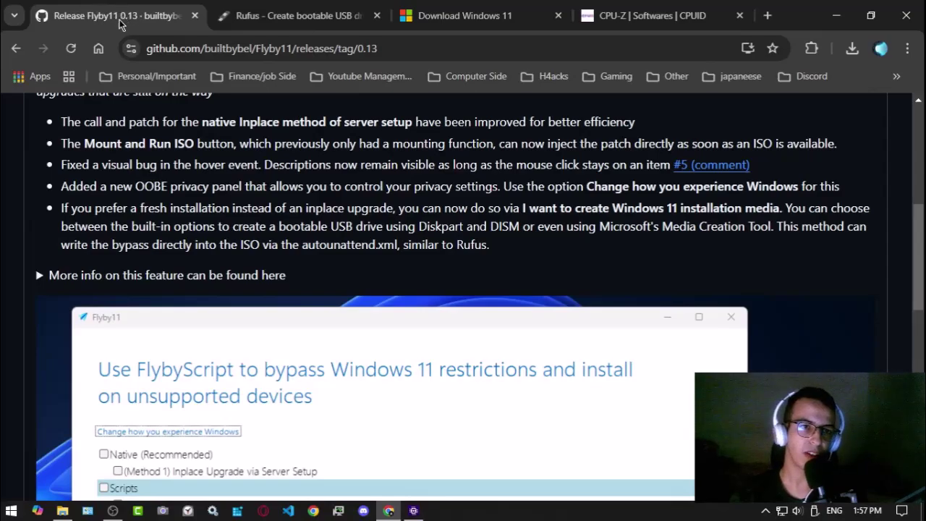
pyautogui.click(837, 15)
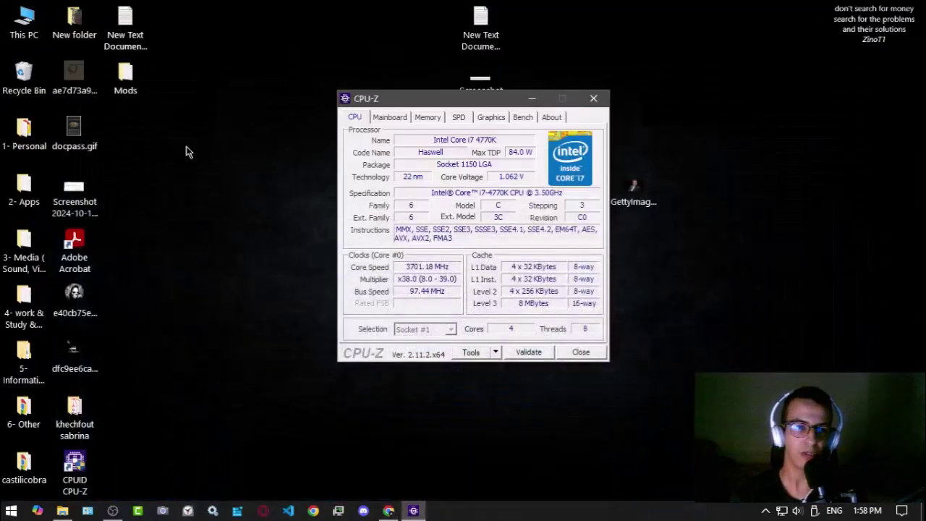
# - Open flybyscript.zip from the Downloads folder in 7-Zip File Manager
pyautogui.doubleClick(14, 28)
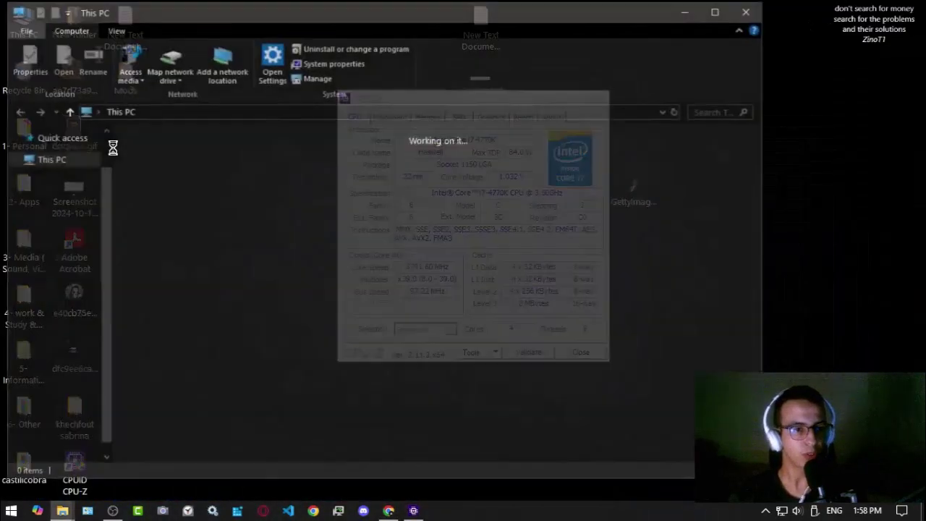
pyautogui.scroll(1, 70, 148)
pyautogui.click(59, 176)
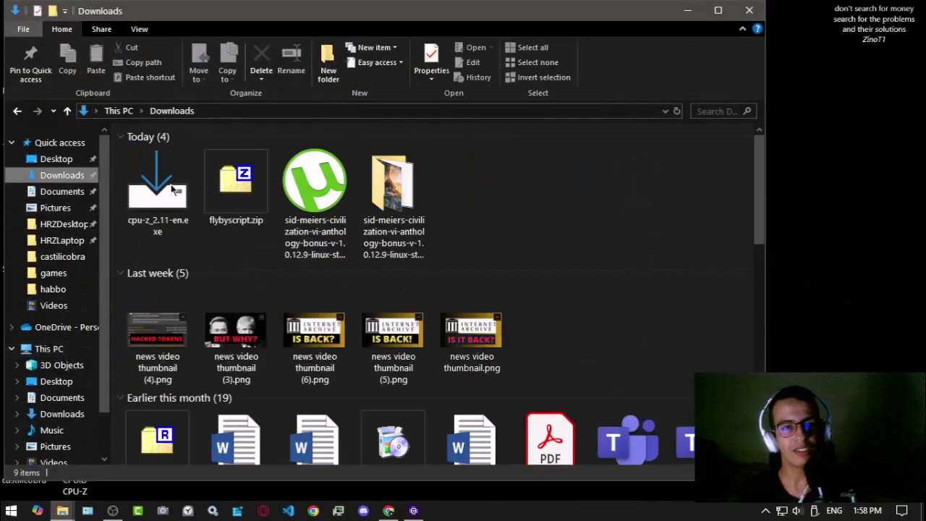
pyautogui.doubleClick(244, 196)
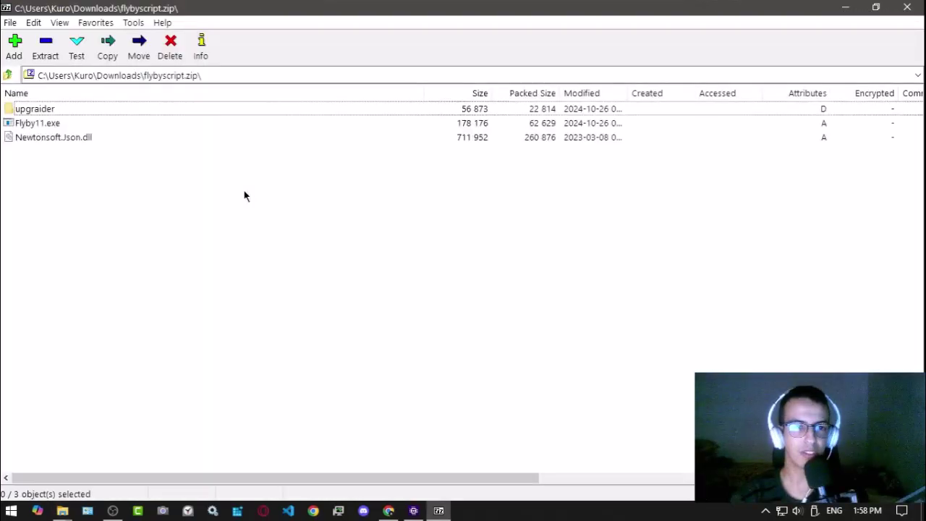
# - Check Flyby11.exe in the archive, then bring CPU-Z forward and close it
pyautogui.click(176, 124)
pyautogui.click(216, 305)
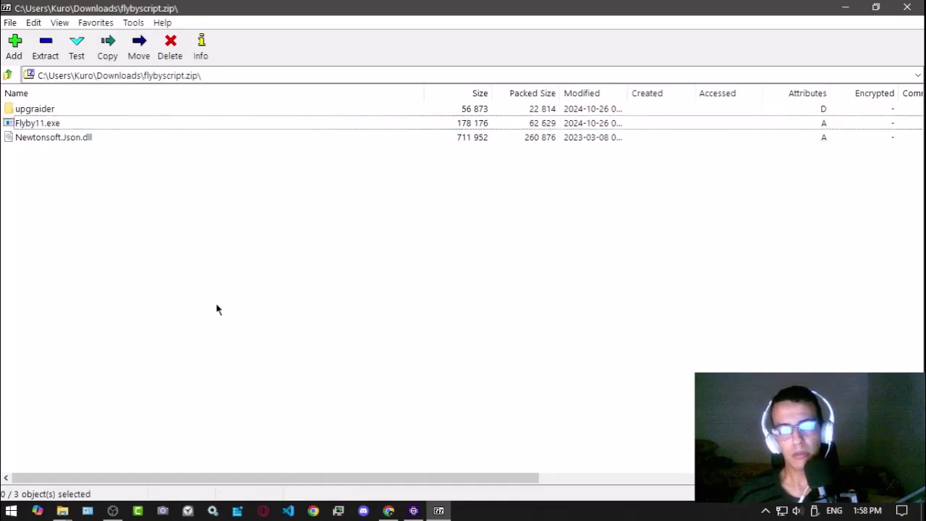
pyautogui.click(413, 511)
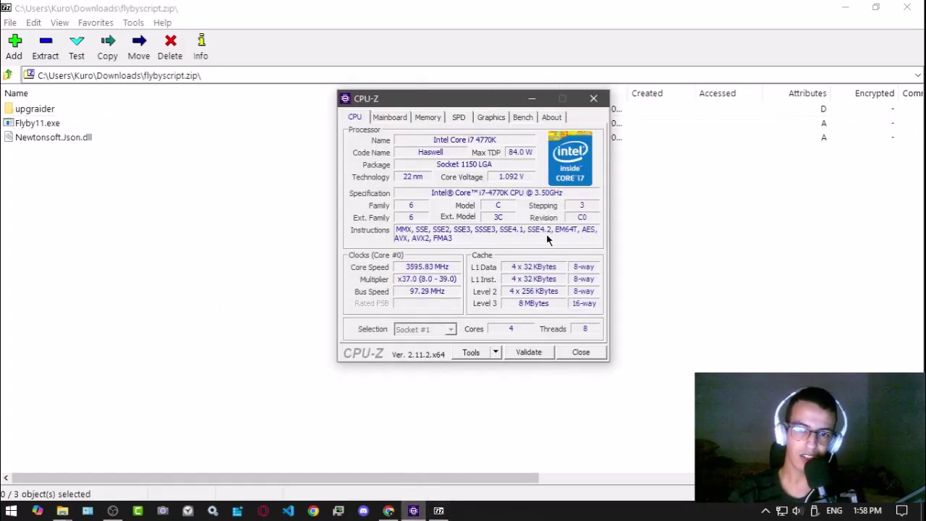
pyautogui.click(592, 100)
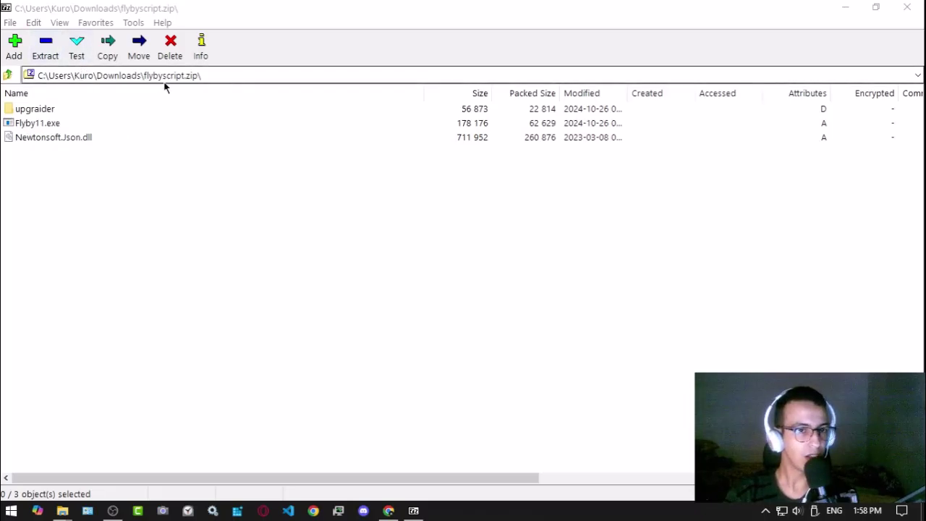
# - Launch Flyby11.exe from the archive and choose More info, then Run anyway in SmartScreen
pyautogui.doubleClick(24, 127)
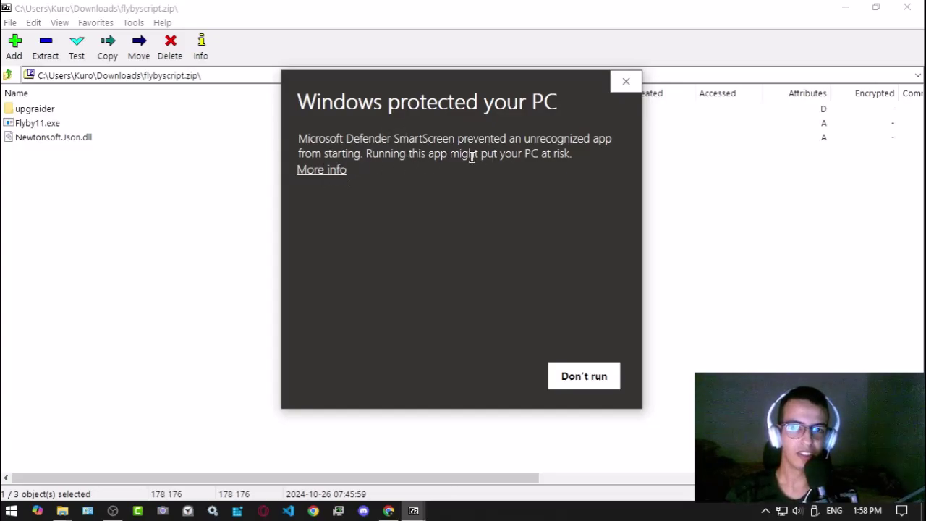
pyautogui.moveTo(471, 157); pyautogui.dragTo(573, 159)
pyautogui.click(390, 145)
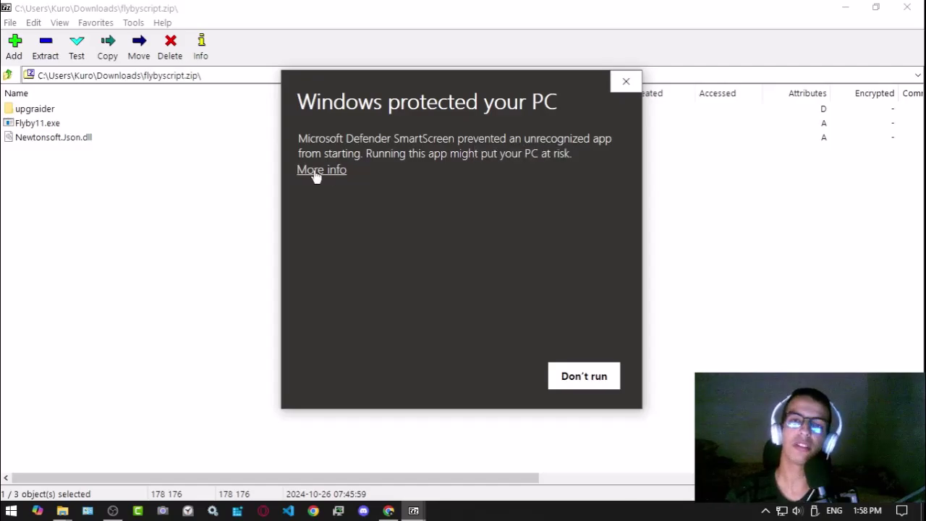
pyautogui.click(318, 171)
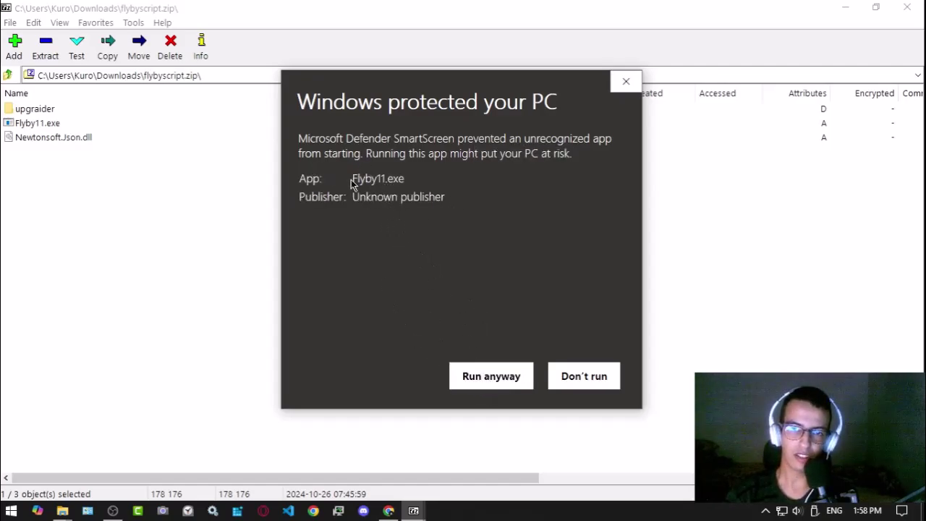
pyautogui.moveTo(351, 179); pyautogui.dragTo(410, 179)
pyautogui.click(410, 179)
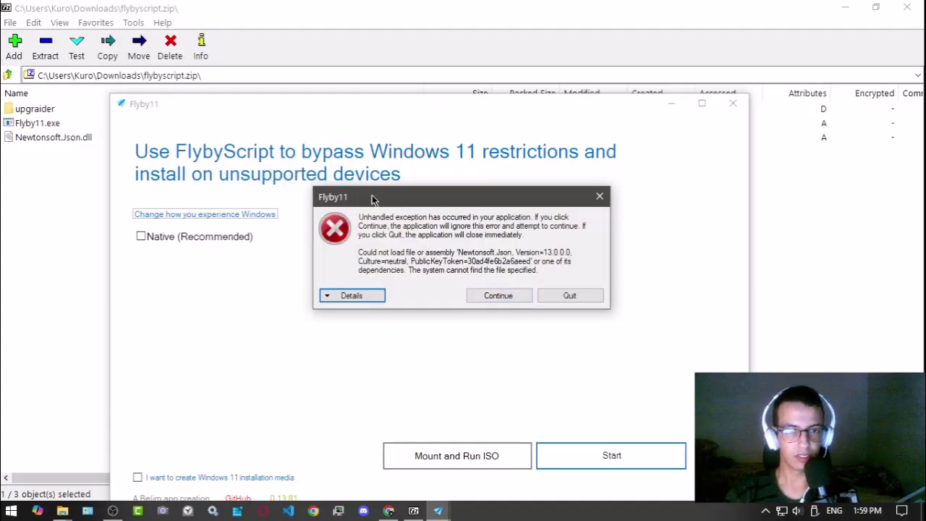
# - Continue past the Newtonsoft.Json error and move the Flyby11 window up
pyautogui.moveTo(373, 200); pyautogui.dragTo(296, 230)
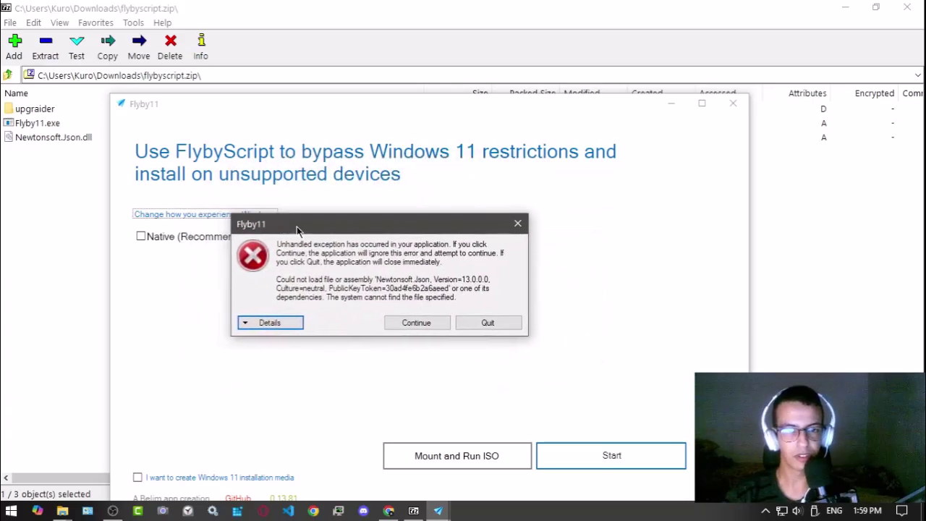
pyautogui.click(422, 327)
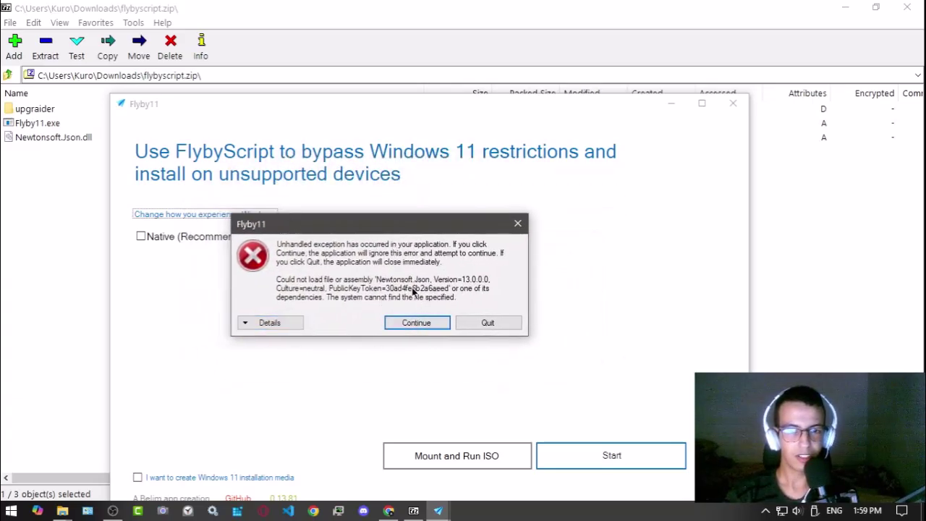
pyautogui.click(417, 323)
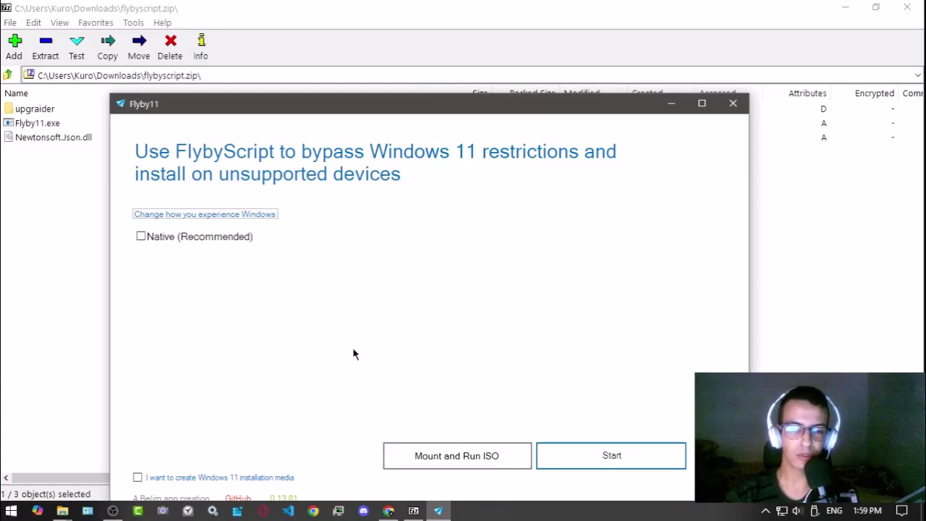
pyautogui.moveTo(411, 106); pyautogui.dragTo(400, 64)
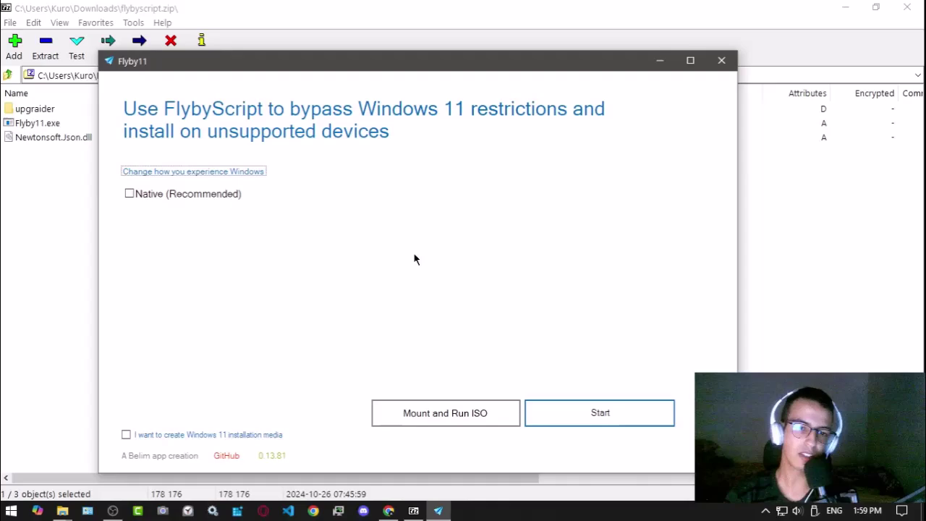
# - Open the Mount and Run ISO picker twice, closing it without choosing an ISO
pyautogui.click(462, 420)
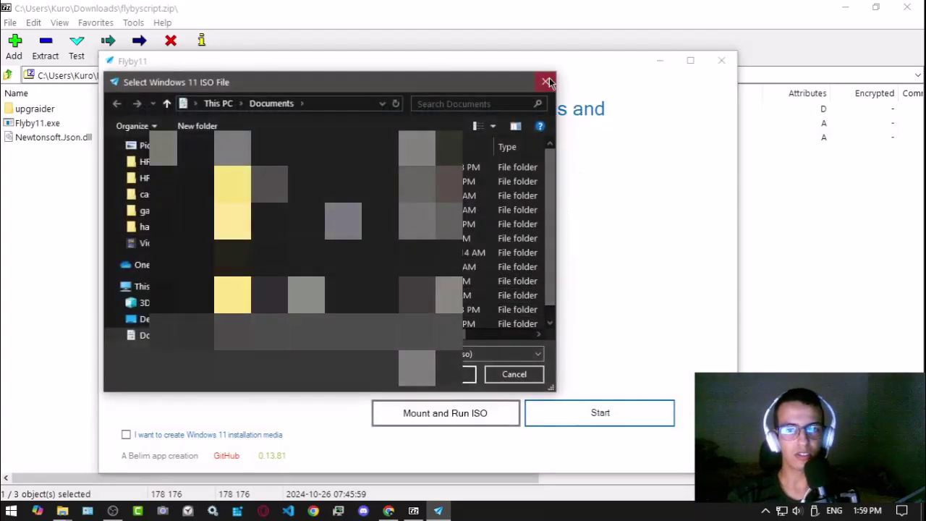
pyautogui.click(547, 81)
pyautogui.click(470, 412)
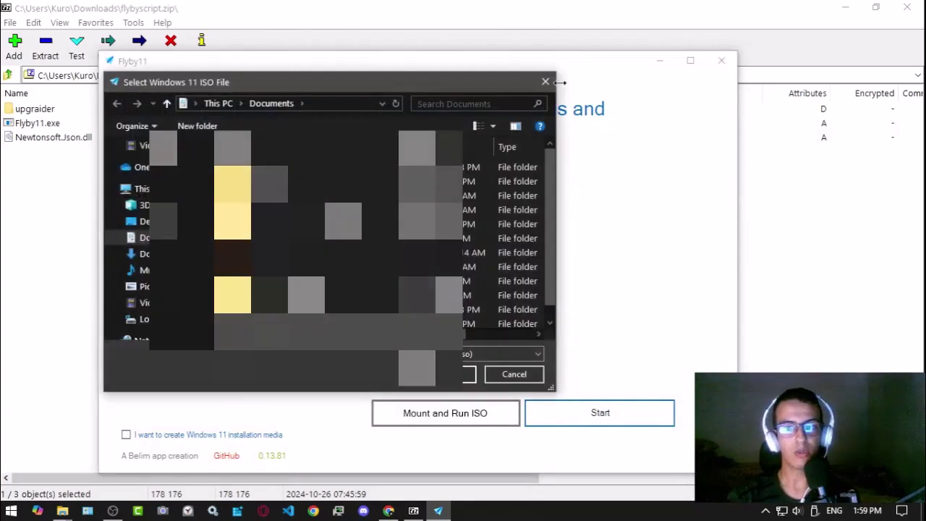
pyautogui.click(547, 81)
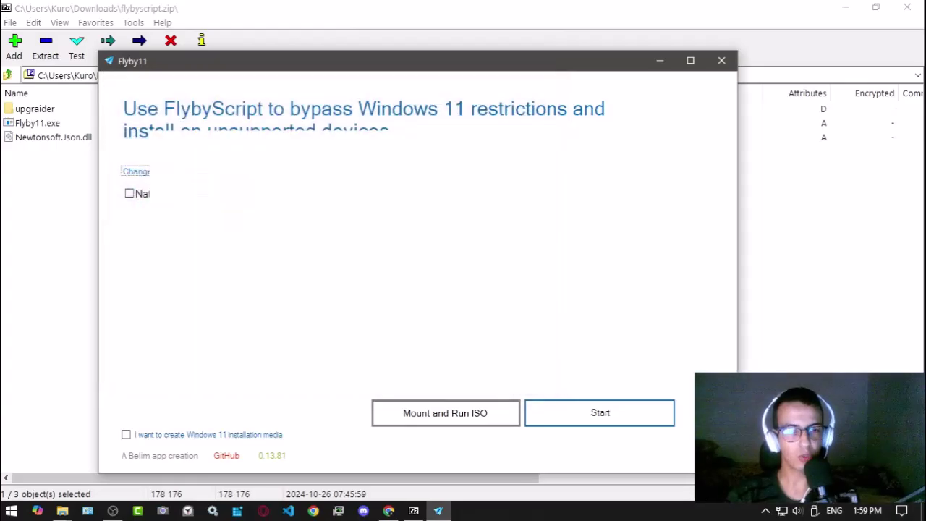
# - Return to Chrome and scroll the GitHub Flyby11 0.13 release page to its screenshot and bypass method descriptions
pyautogui.click(389, 511)
pyautogui.scroll(-3, 203, 253)
pyautogui.scroll(-3, 68, 312)
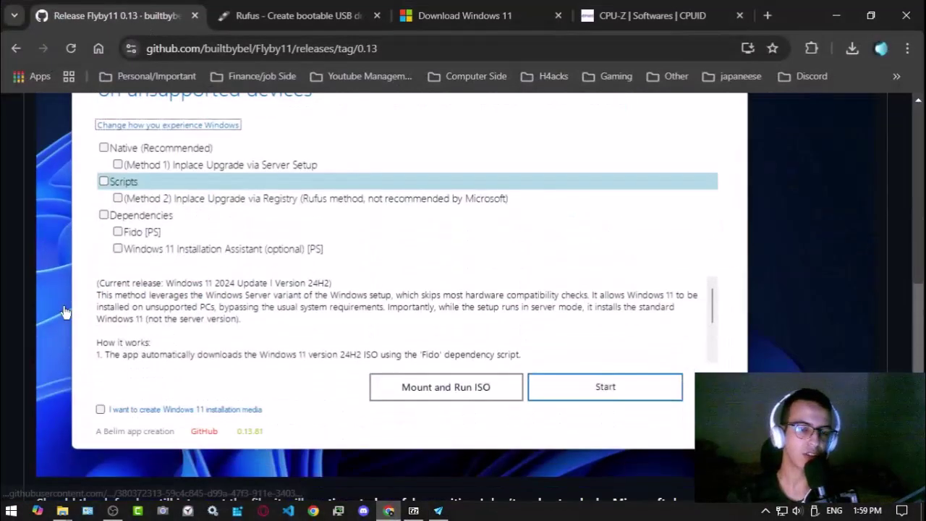
pyautogui.scroll(2, 82, 306)
pyautogui.scroll(-1, 152, 307)
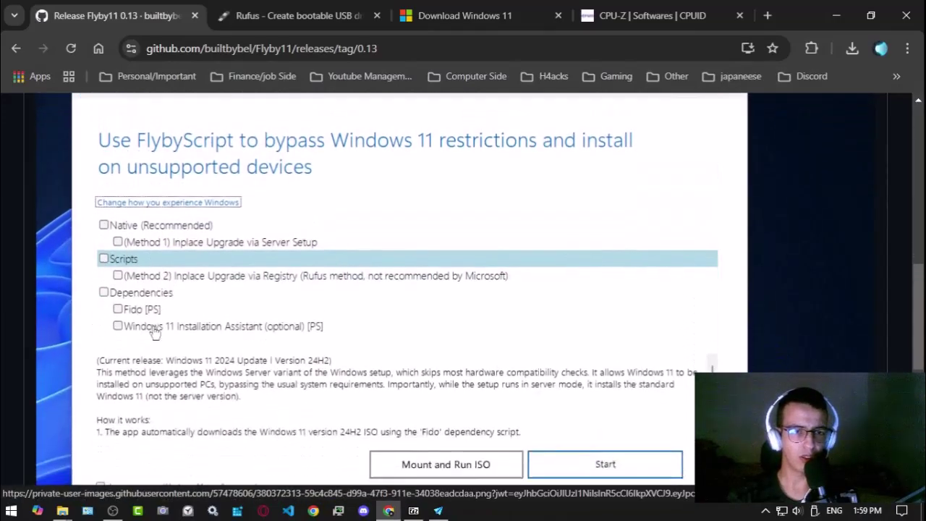
pyautogui.scroll(-1, 184, 322)
pyautogui.scroll(1, 186, 323)
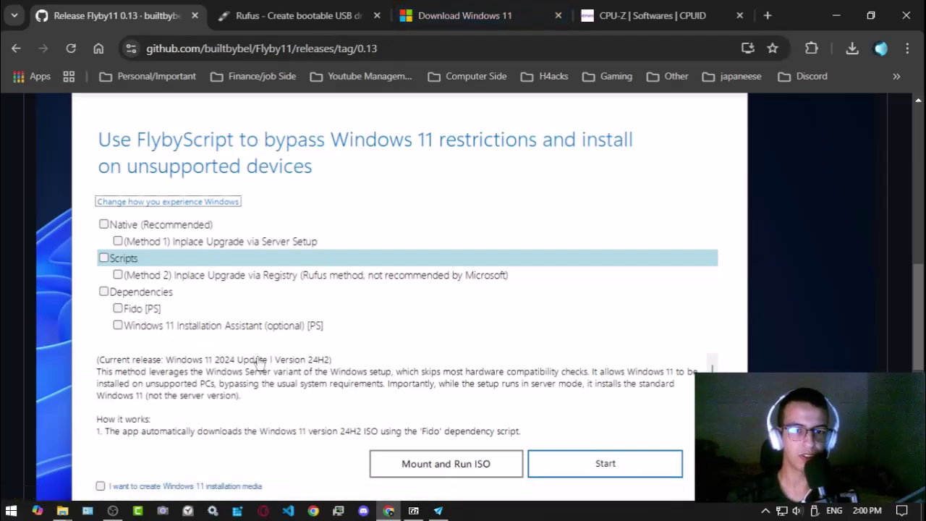
pyautogui.scroll(-3, 217, 289)
pyautogui.scroll(3, 221, 322)
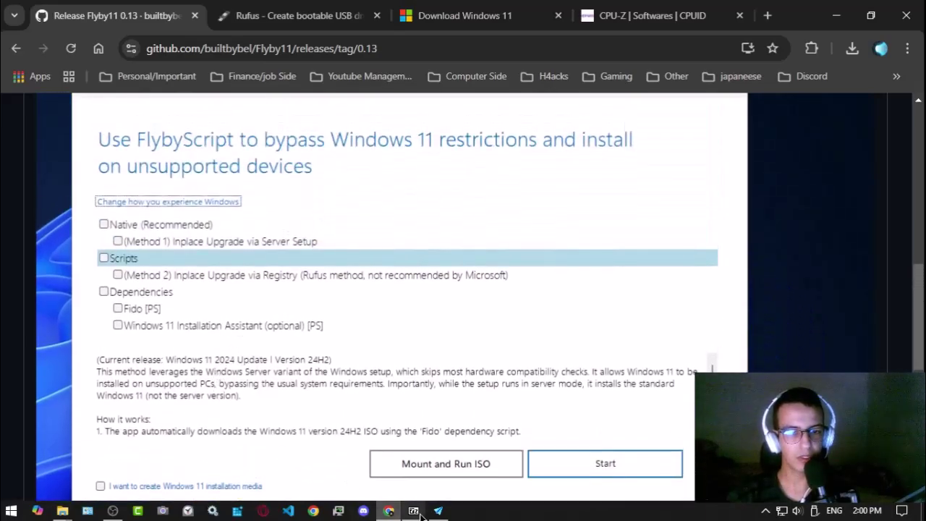
pyautogui.click(437, 511)
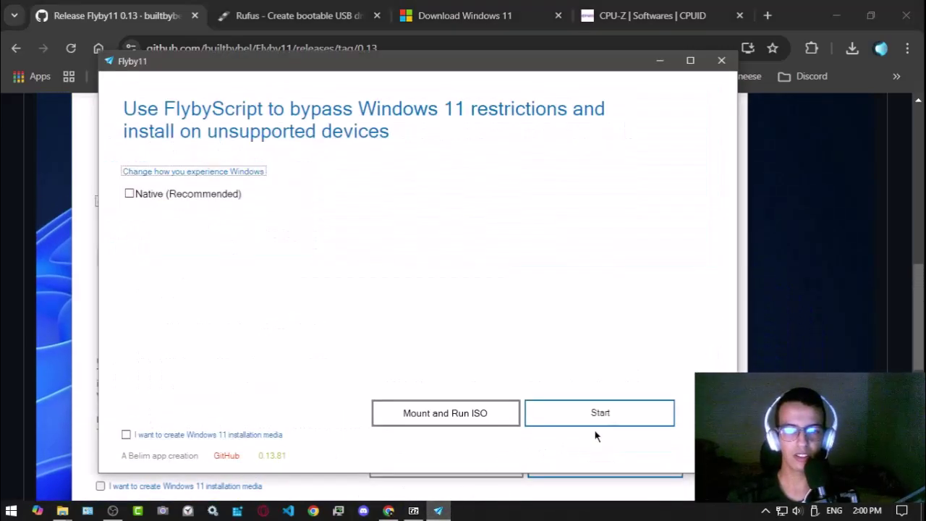
pyautogui.click(655, 61)
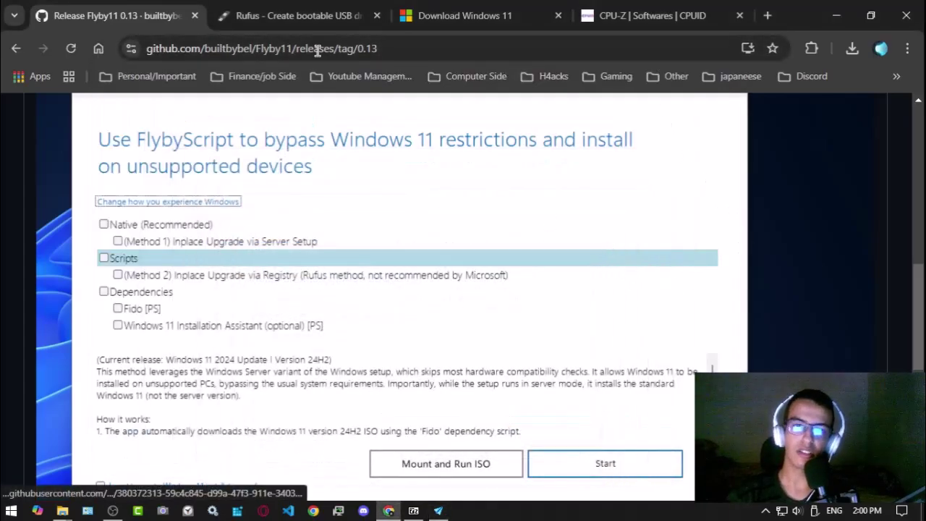
pyautogui.click(292, 21)
pyautogui.scroll(2, 676, 311)
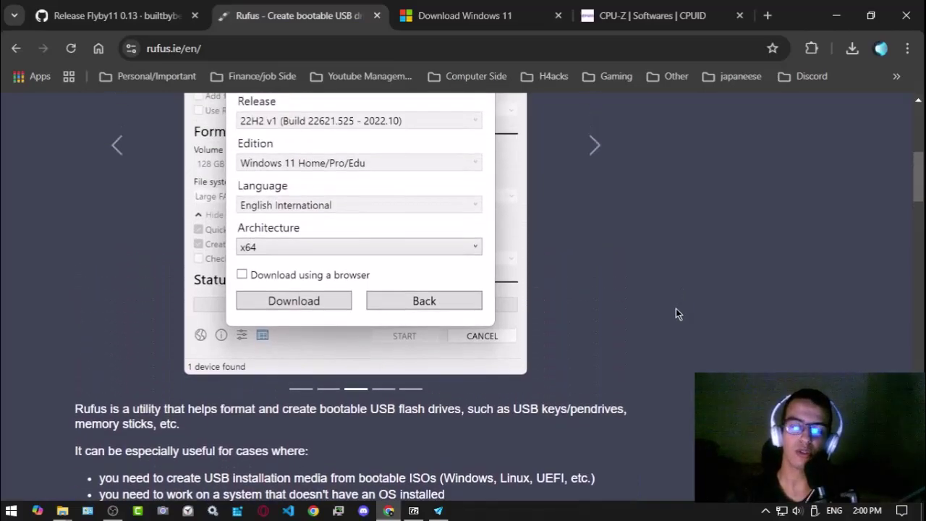
pyautogui.click(116, 15)
pyautogui.click(533, 267)
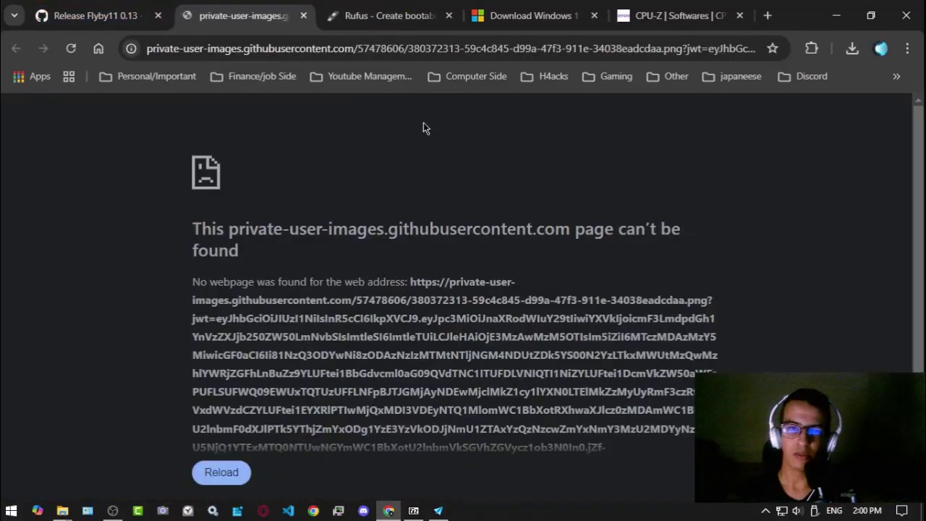
pyautogui.click(303, 16)
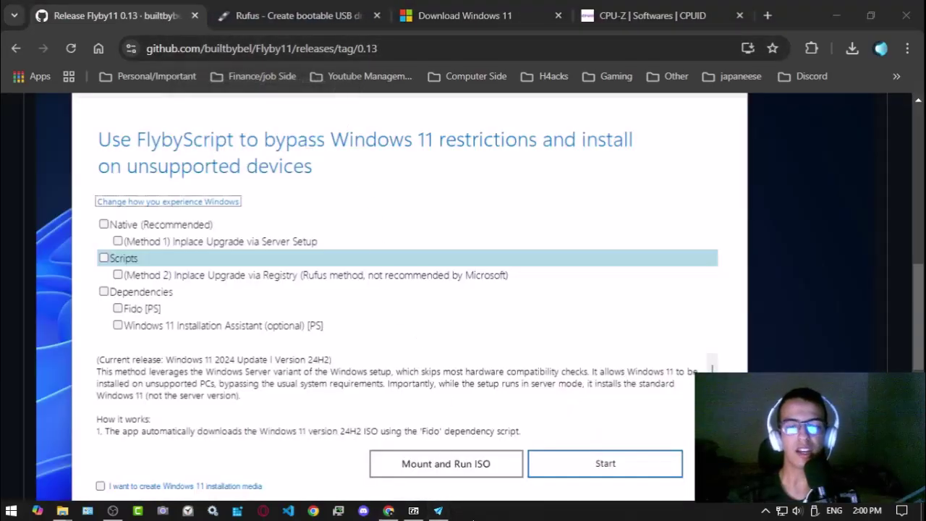